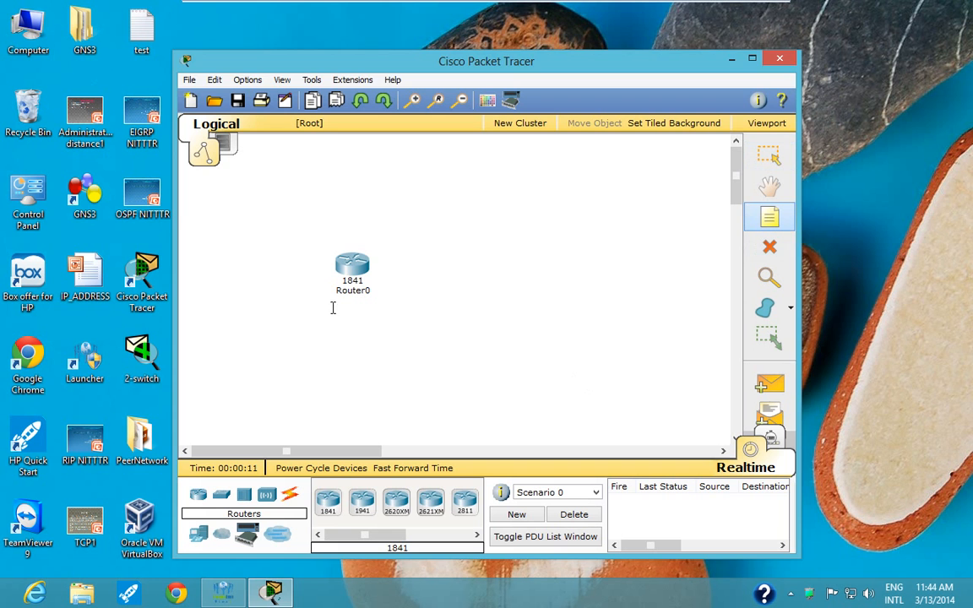
- Add a note reading "DHCP Server" below Router0 in the logical workspace
left_click(337, 309)
type("DHCP")
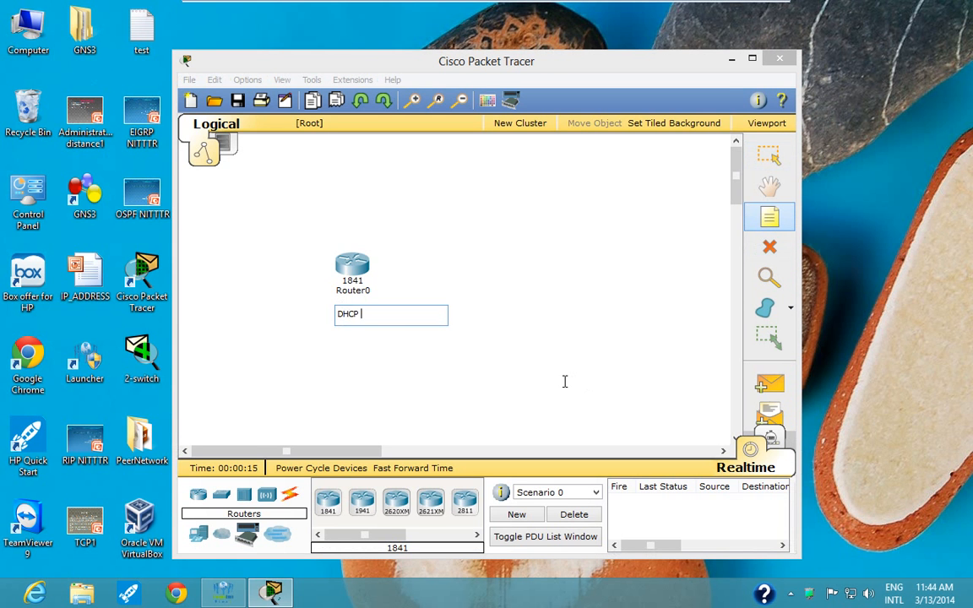
type(" Server")
left_click(692, 206)
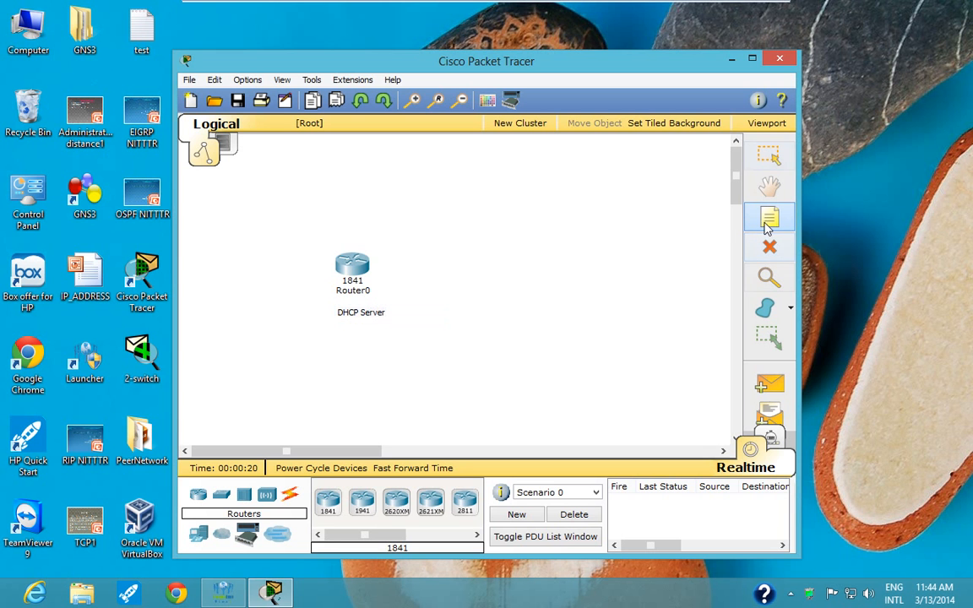
- Add a note with the address 172.24.0.1/16 above Router0
left_click(323, 222)
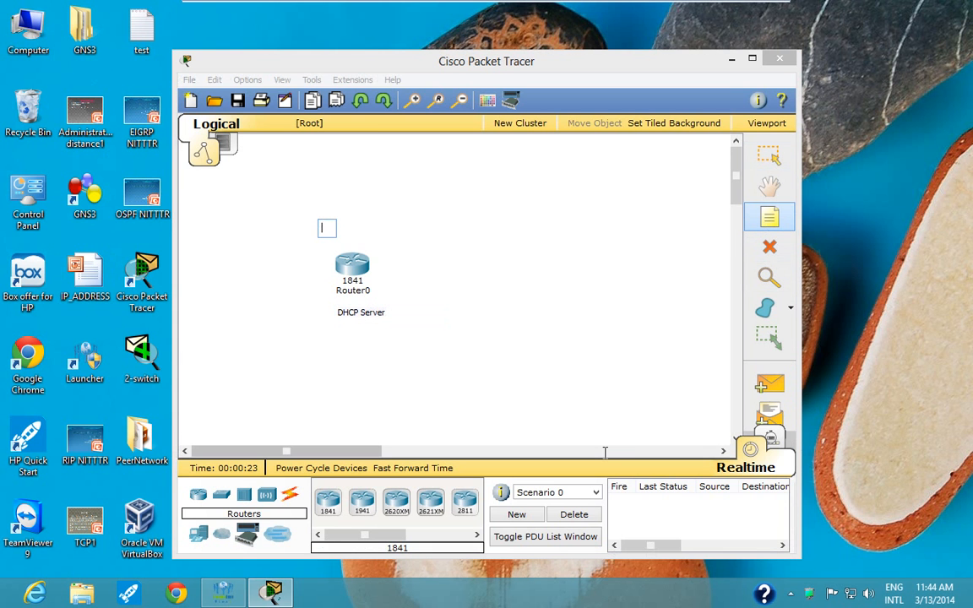
type("172.24")
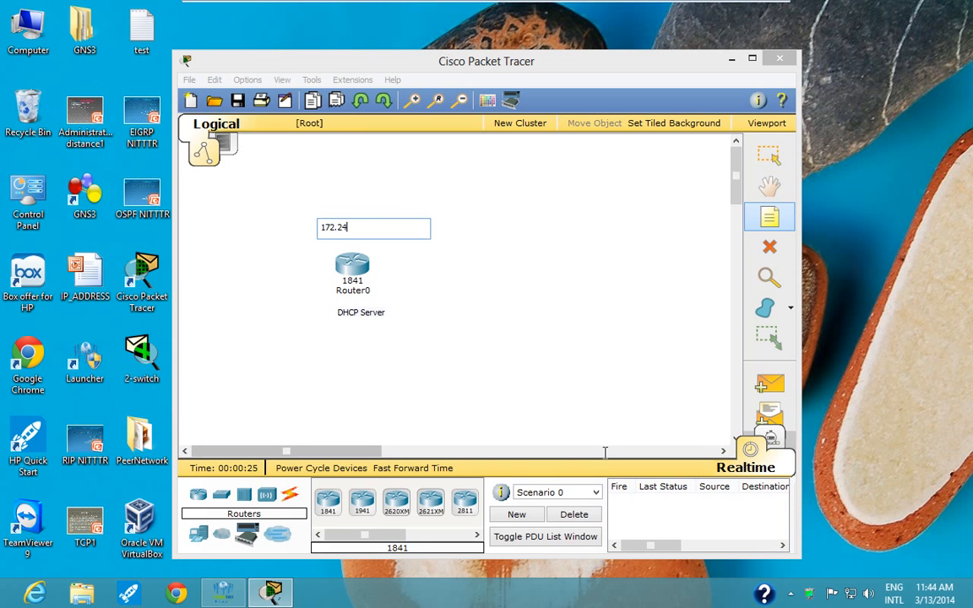
type(".0.1/16")
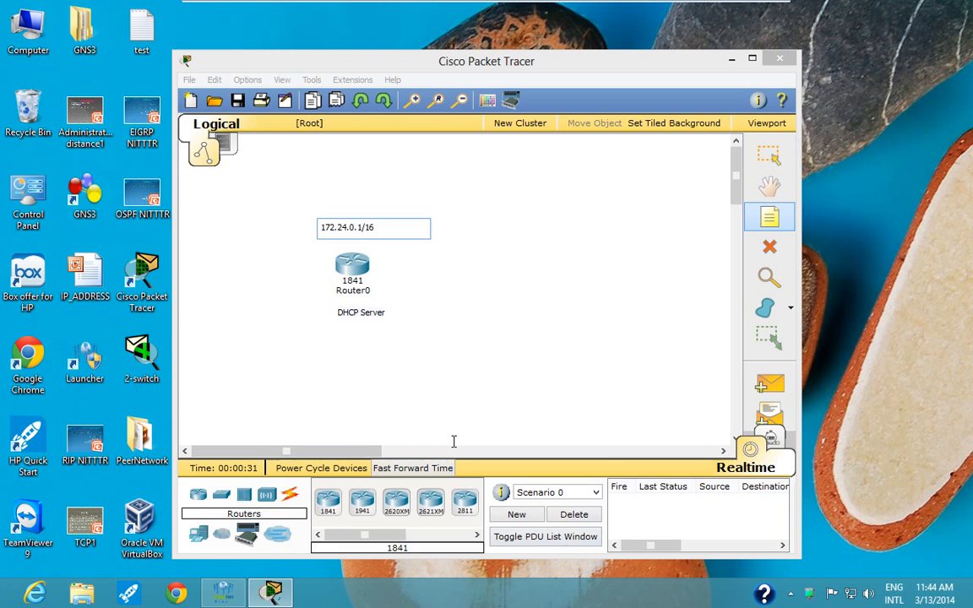
key("Escape")
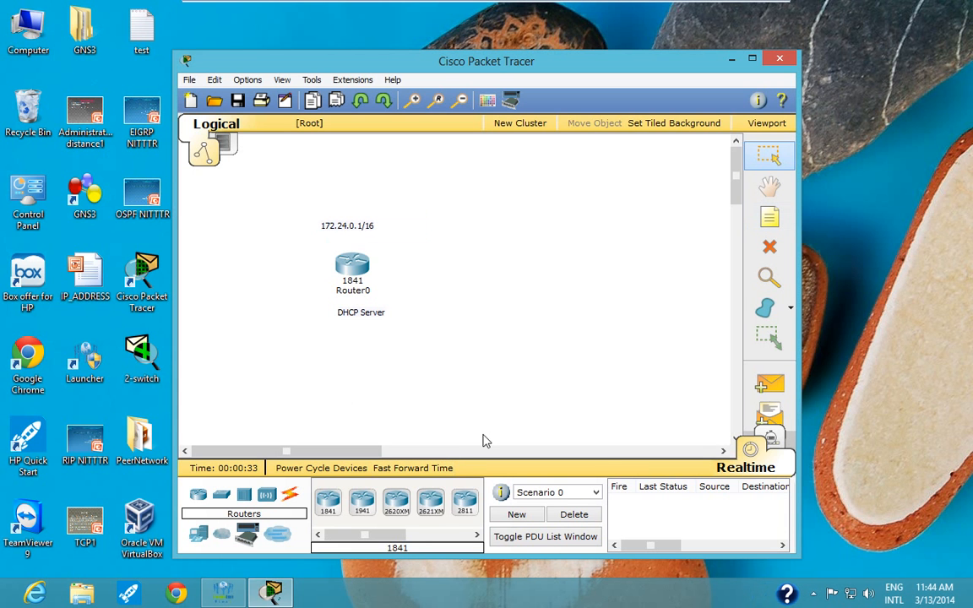
- Place two generic PCs one above the other, to the right of Router0
left_click(199, 535)
left_click(328, 503)
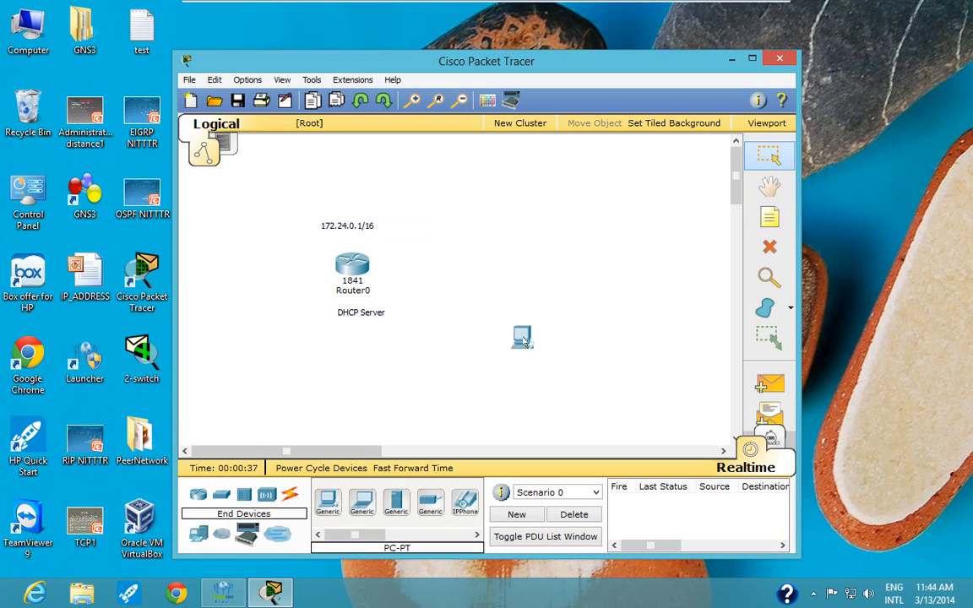
left_click(540, 196)
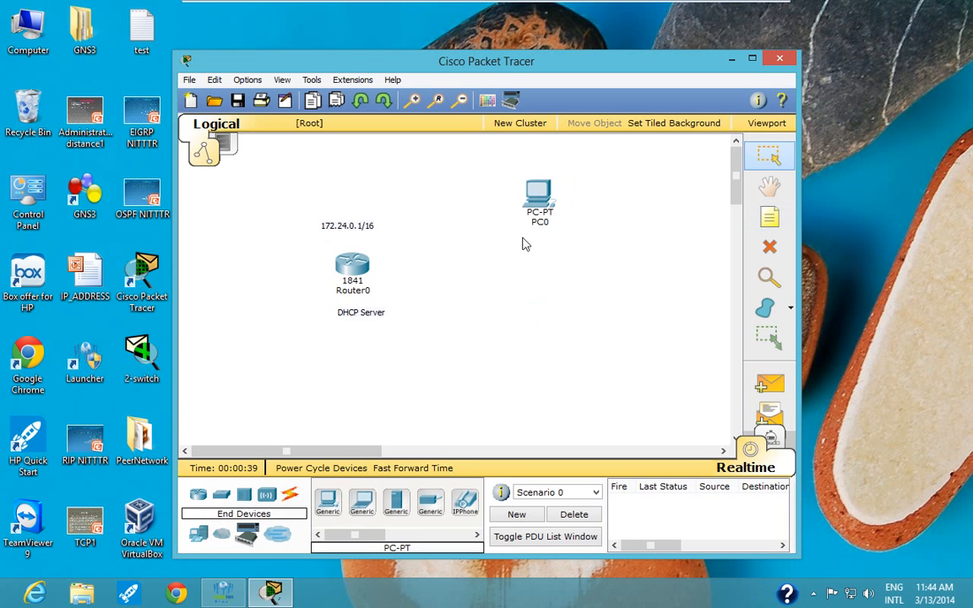
left_click(327, 503)
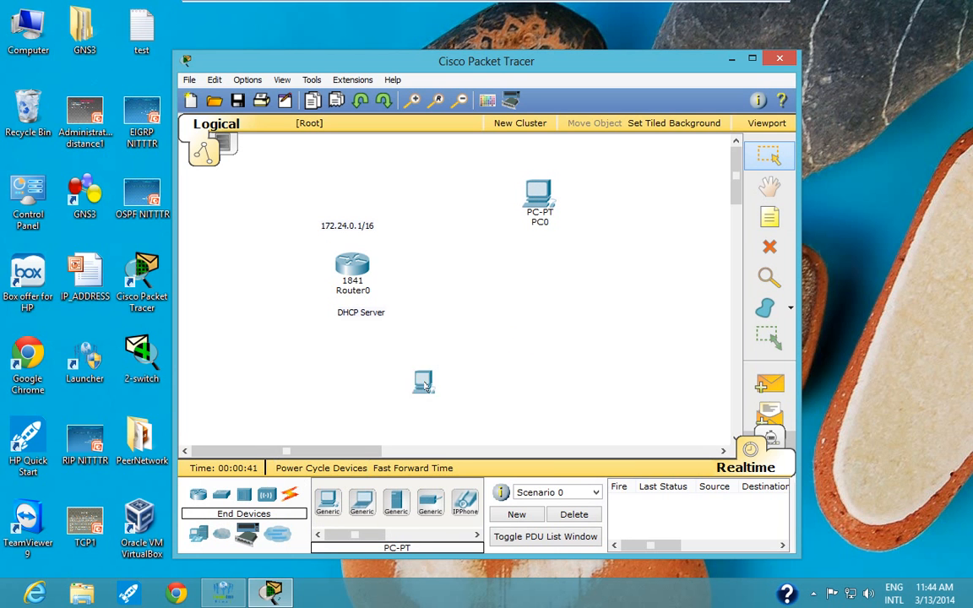
left_click(539, 272)
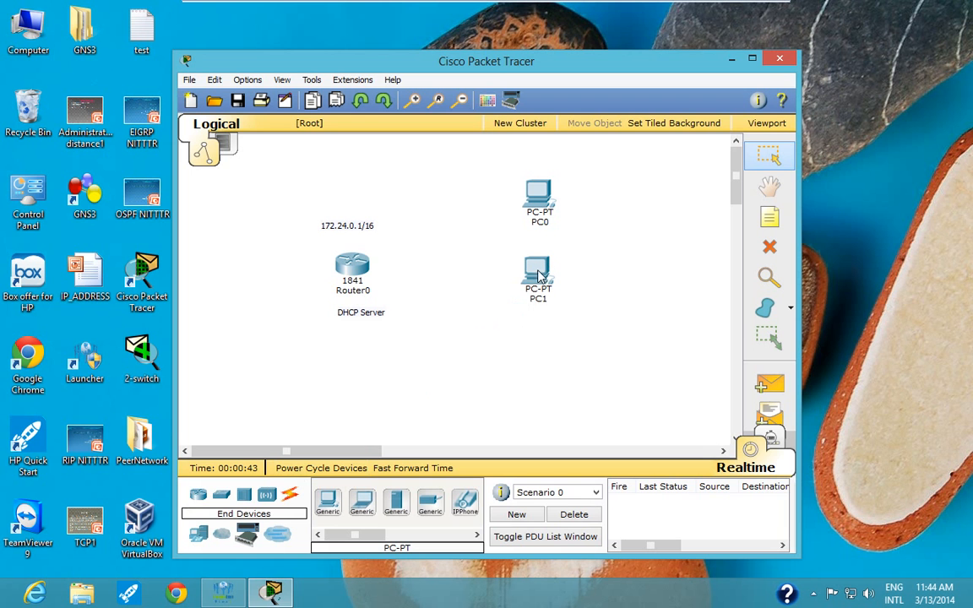
- Place a second 1841 router below the two PCs and a generic hub between Router0 and PC1
left_click(198, 495)
left_click(328, 501)
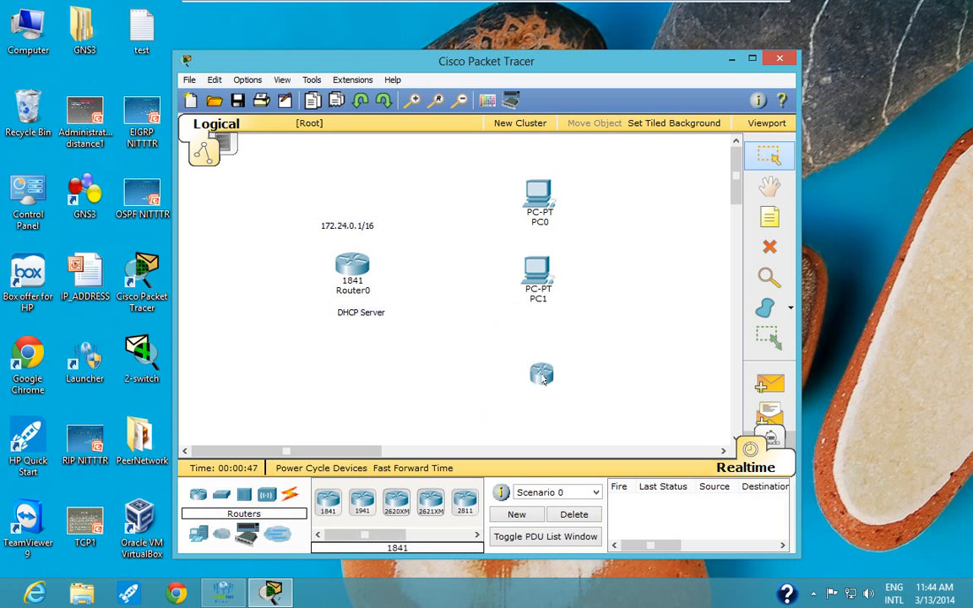
left_click(541, 362)
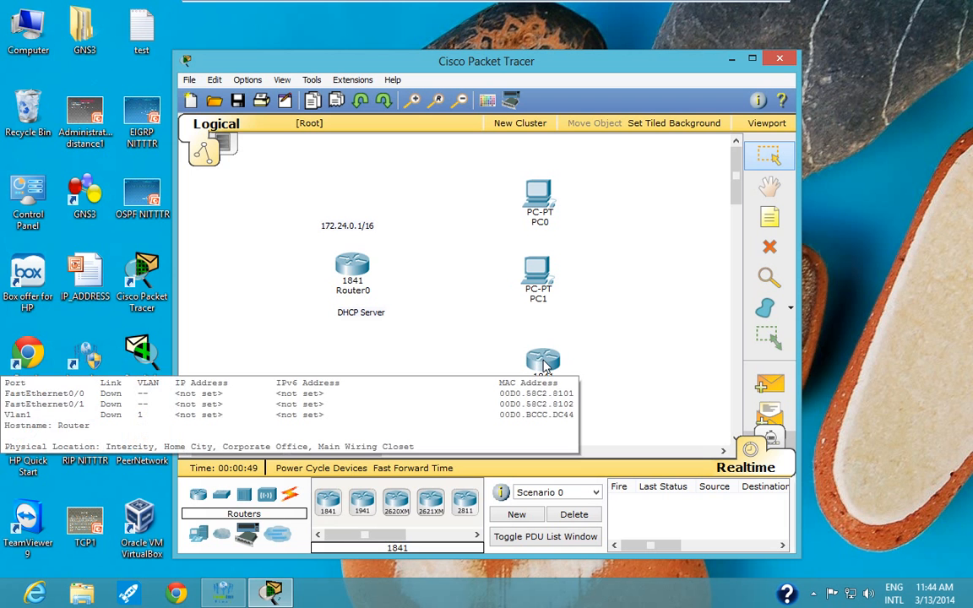
left_click(244, 496)
left_click(328, 501)
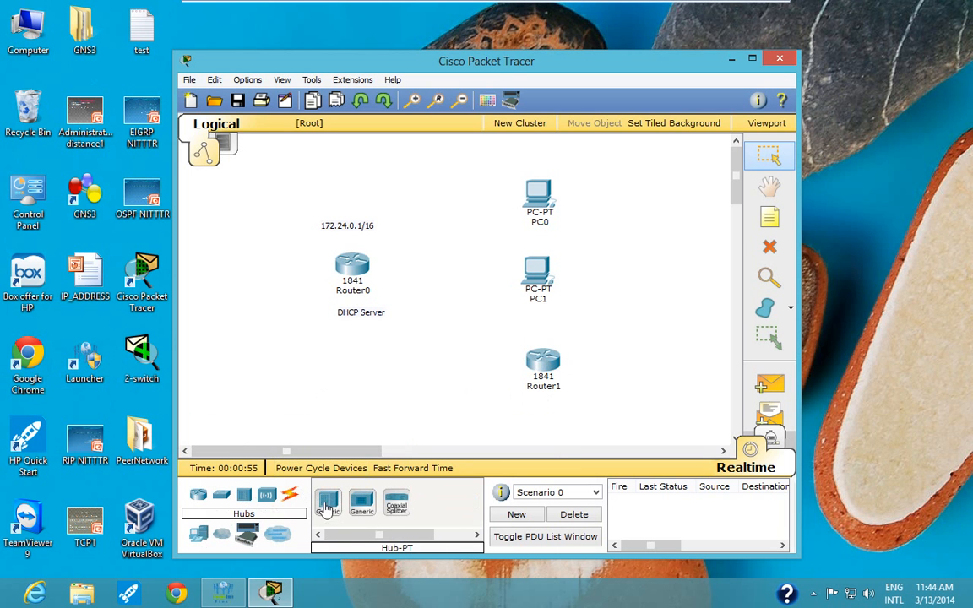
left_click(452, 279)
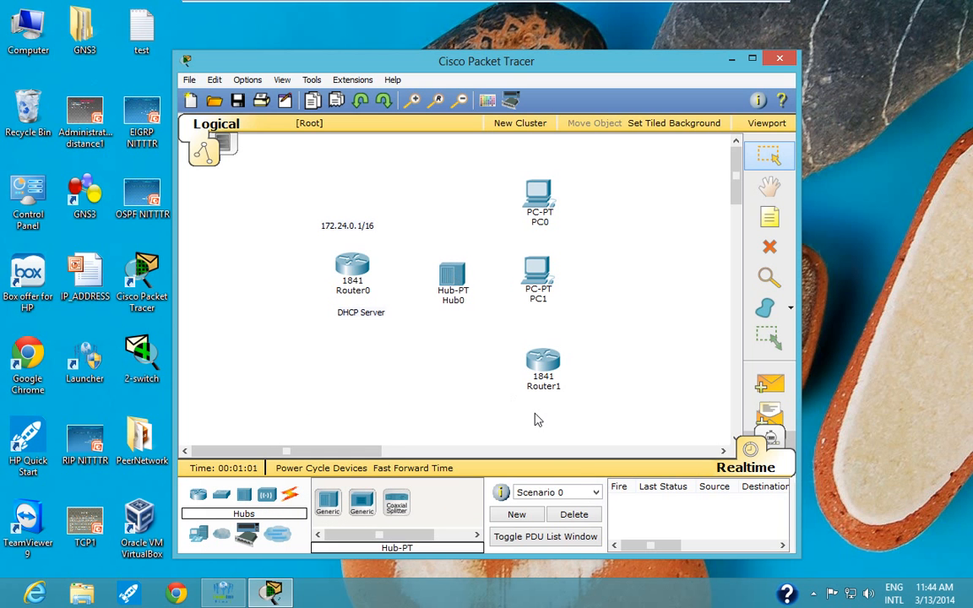
- Cable Router0 to Hub0 using the automatically chosen connection type
left_click(289, 496)
left_click(328, 503)
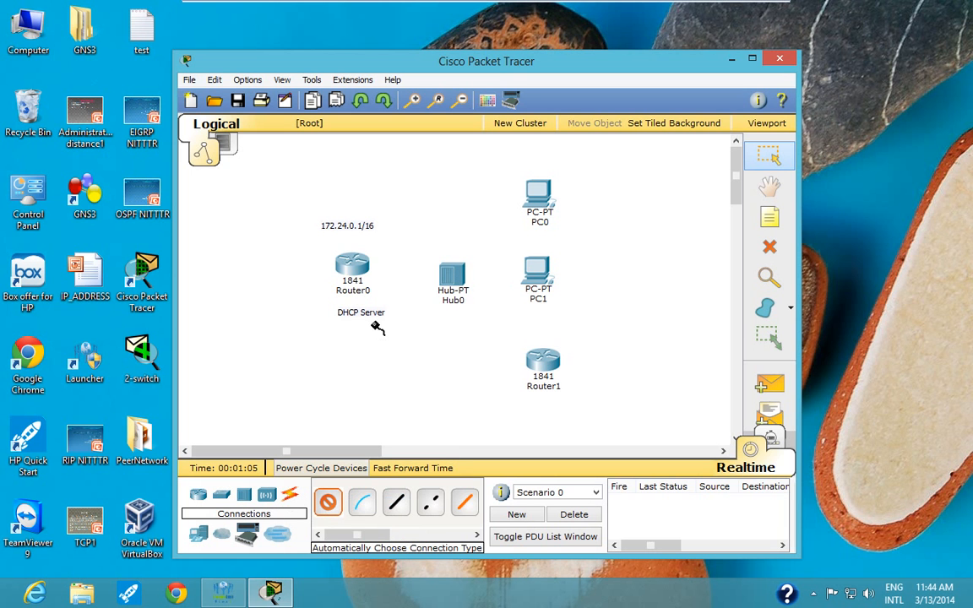
left_click(343, 255)
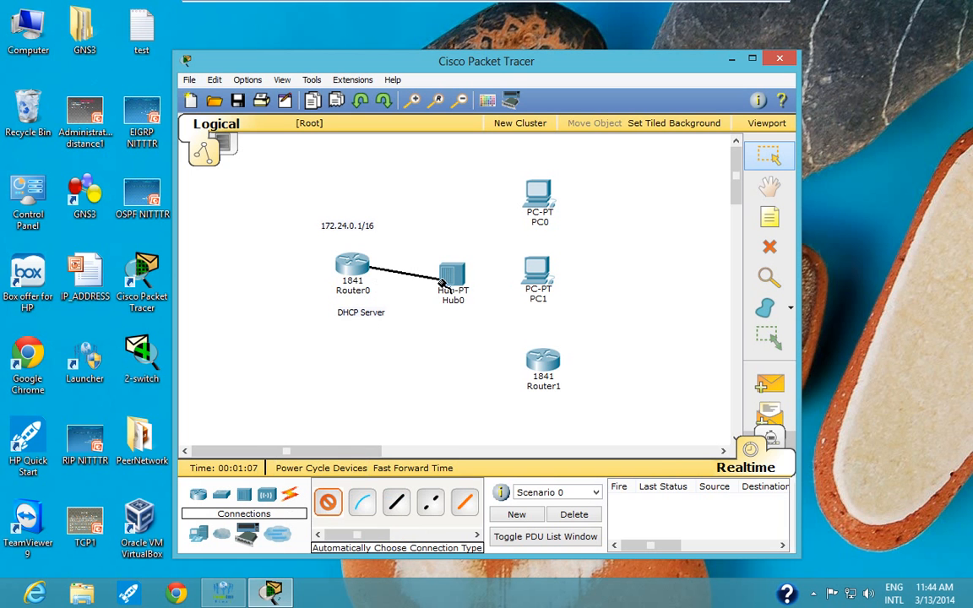
left_click(442, 283)
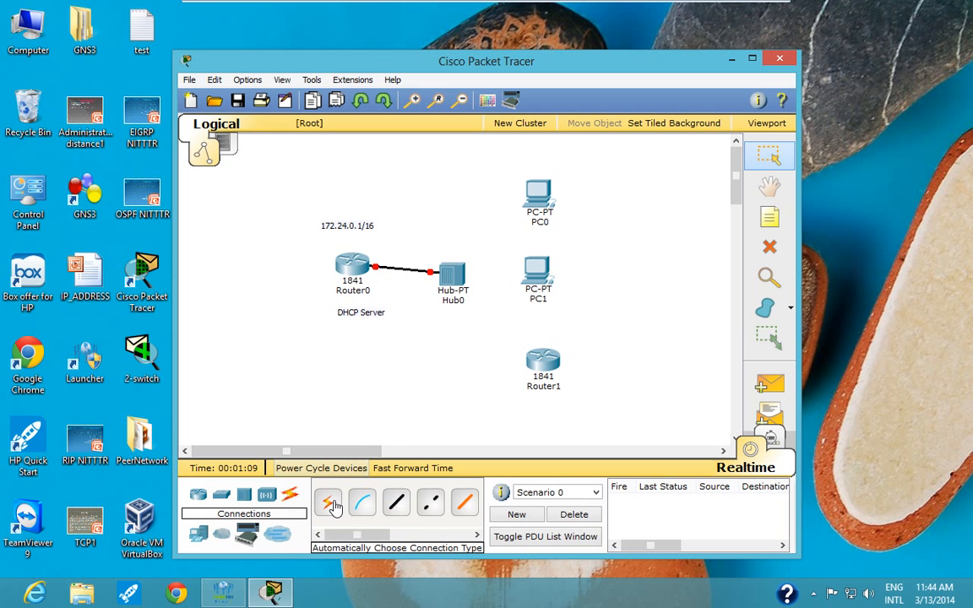
- Cable Hub0 to PC0, PC1 and Router1 using the automatically chosen connection type for each link
left_click(329, 503)
left_click(452, 272)
left_click(539, 198)
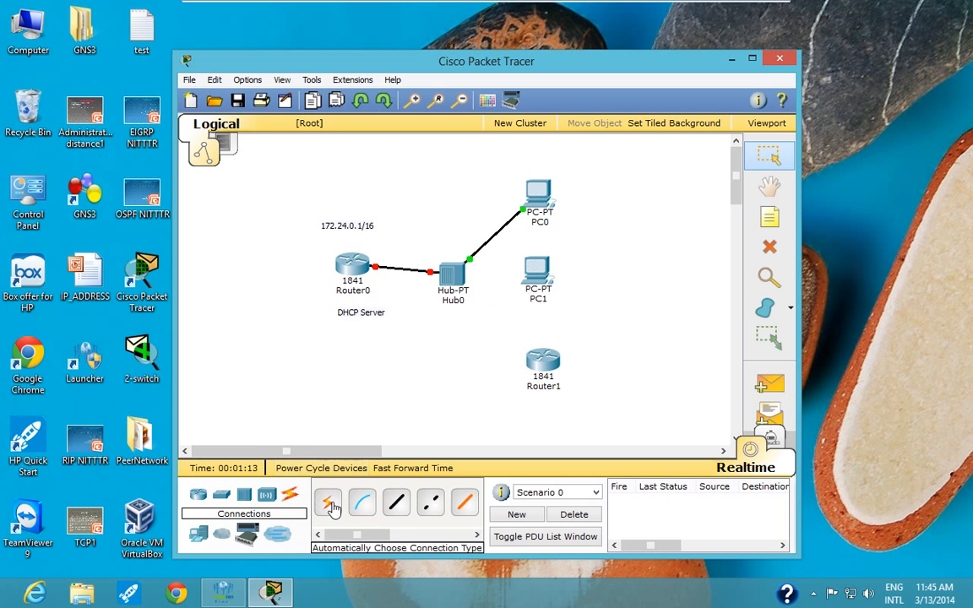
left_click(330, 504)
left_click(450, 272)
left_click(537, 272)
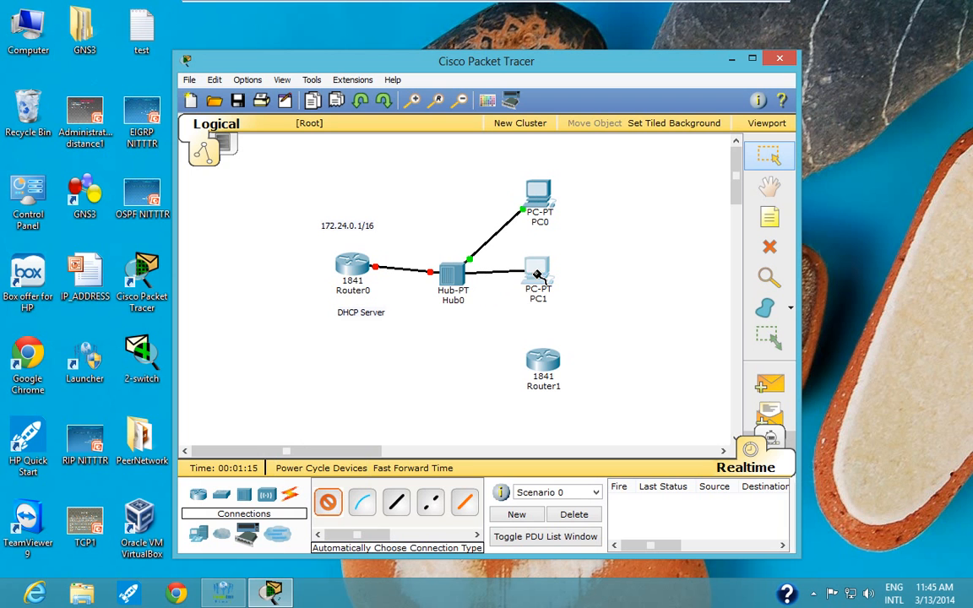
left_click(328, 503)
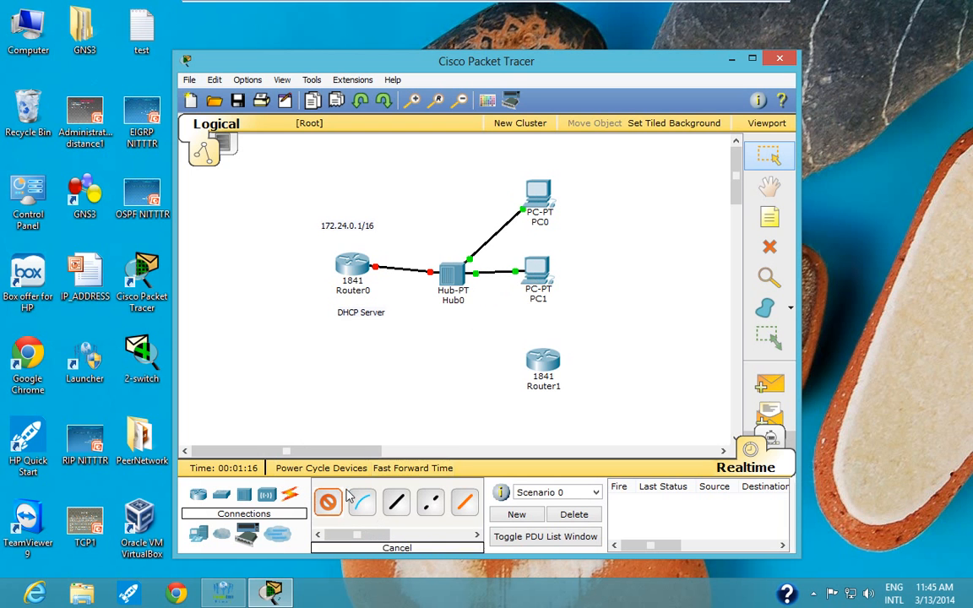
left_click(455, 288)
left_click(542, 362)
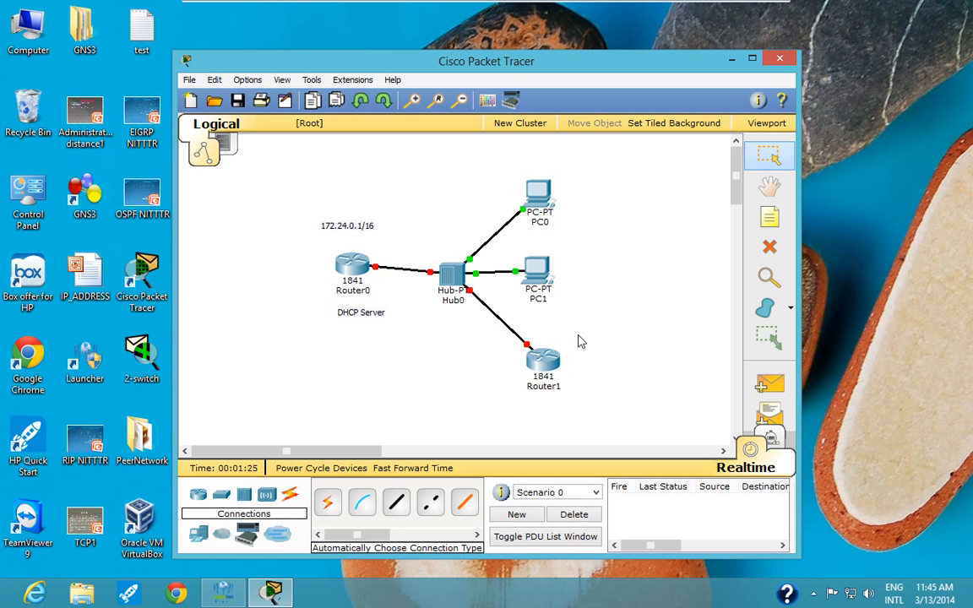
- Add a note reading "range 172.24.0.100 172.24.0.254" above the 172.24.0.1/16 note
left_click(770, 222)
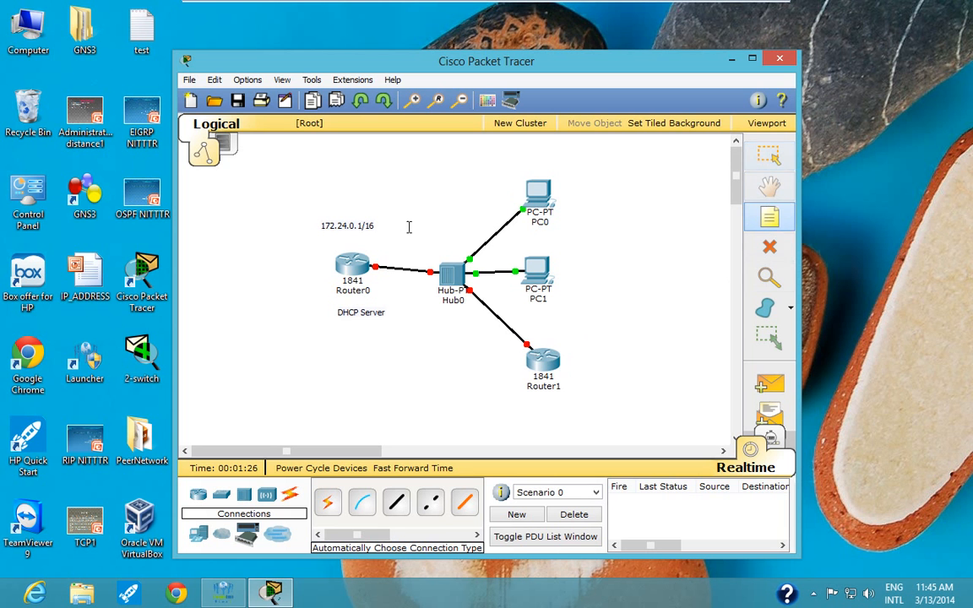
left_click(309, 194)
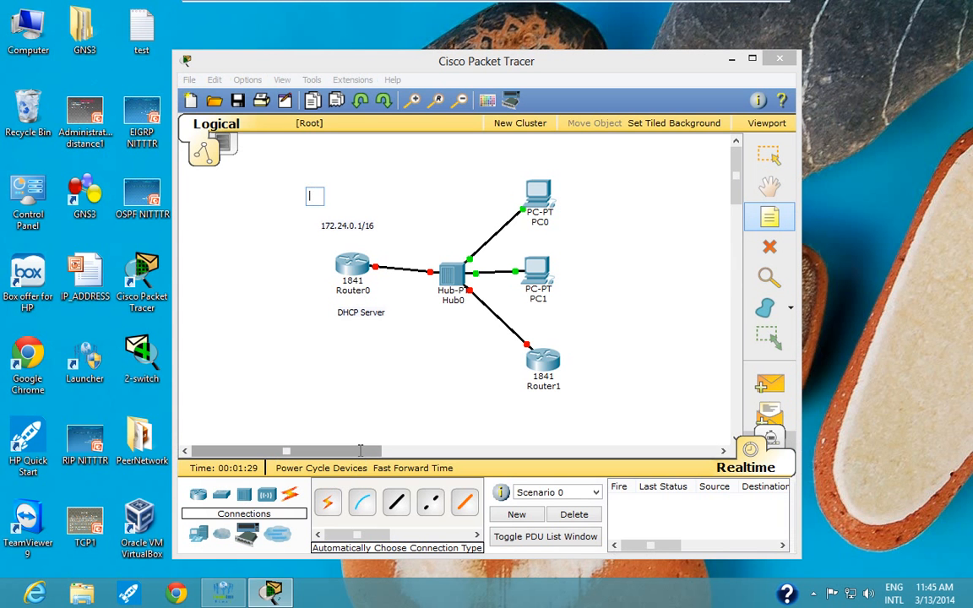
type("range")
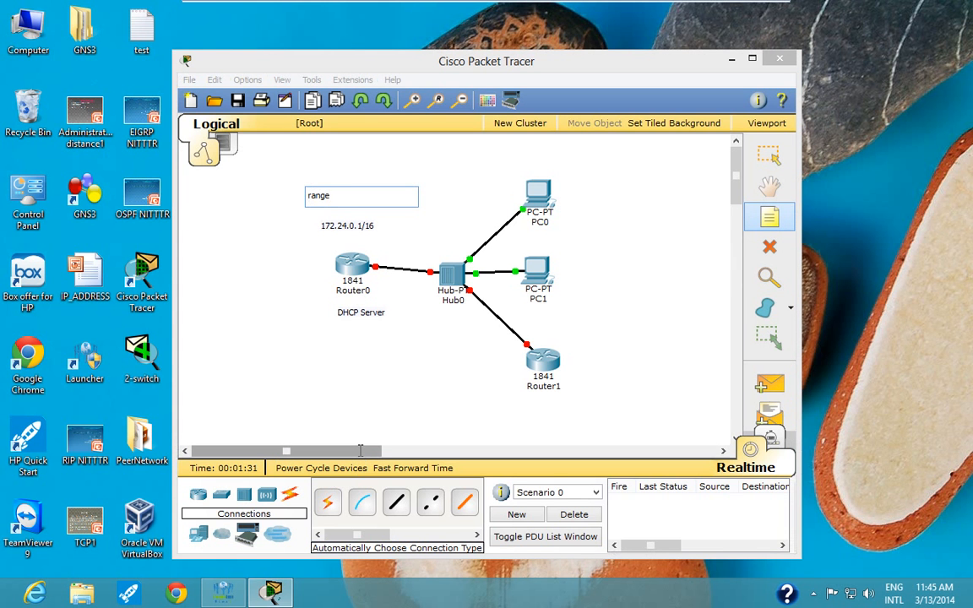
type(" 172.24.0.100 172.24.0.")
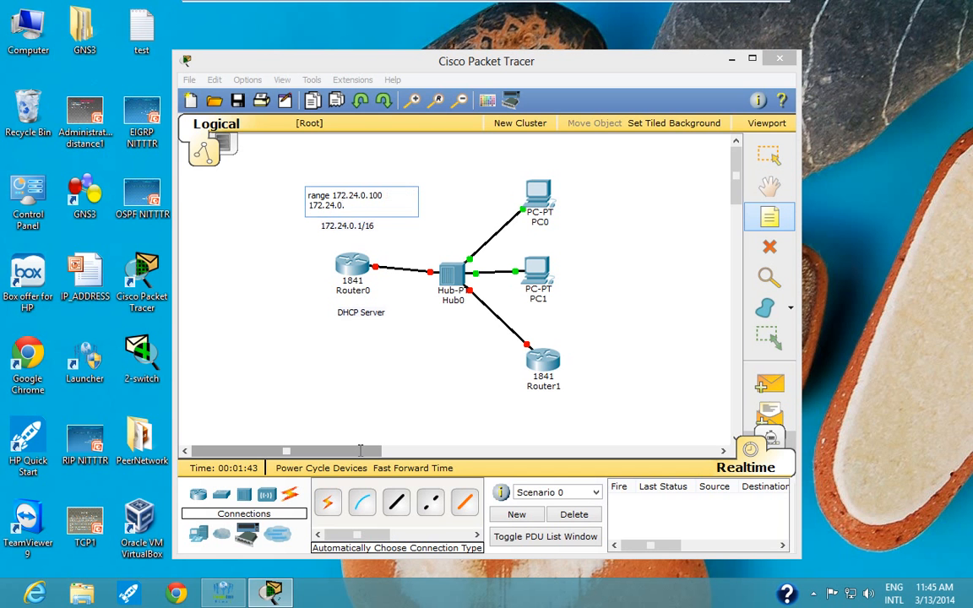
type("254")
left_click(211, 306)
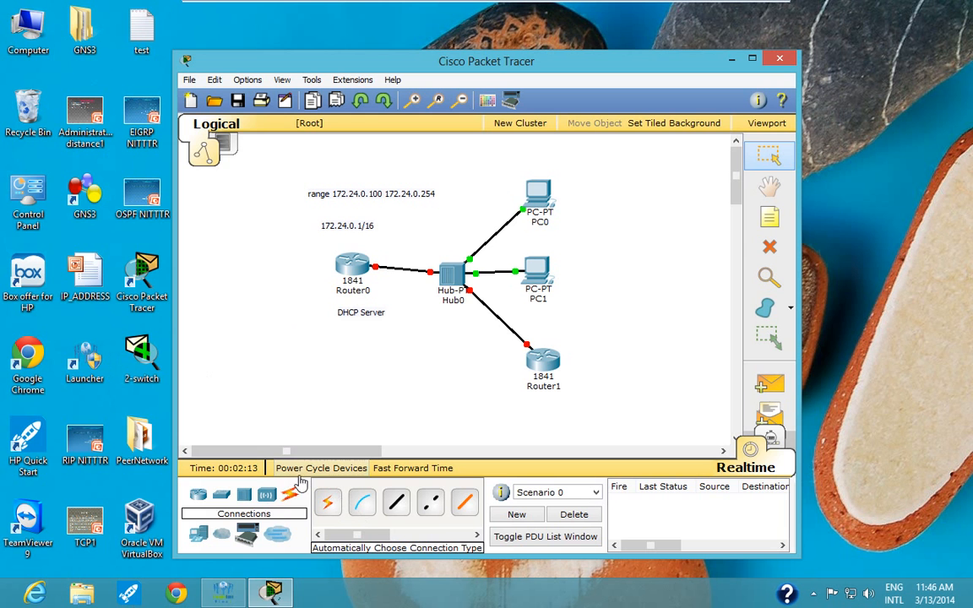
- Add a gateway note reading "gw 172.24.0.1" between the 172.24.0.1/16 note and Router0
left_click(758, 222)
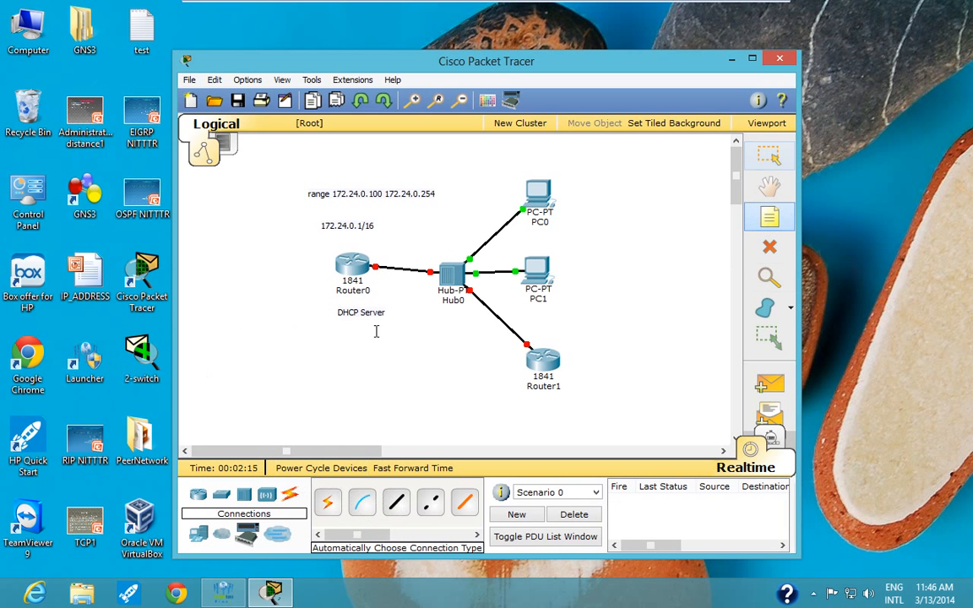
left_click(324, 242)
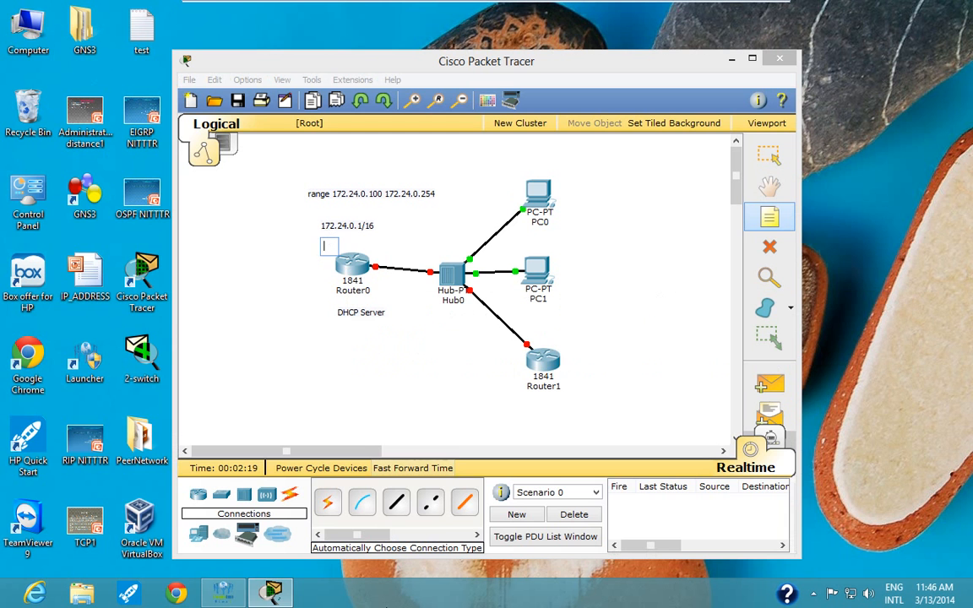
type("gw 17")
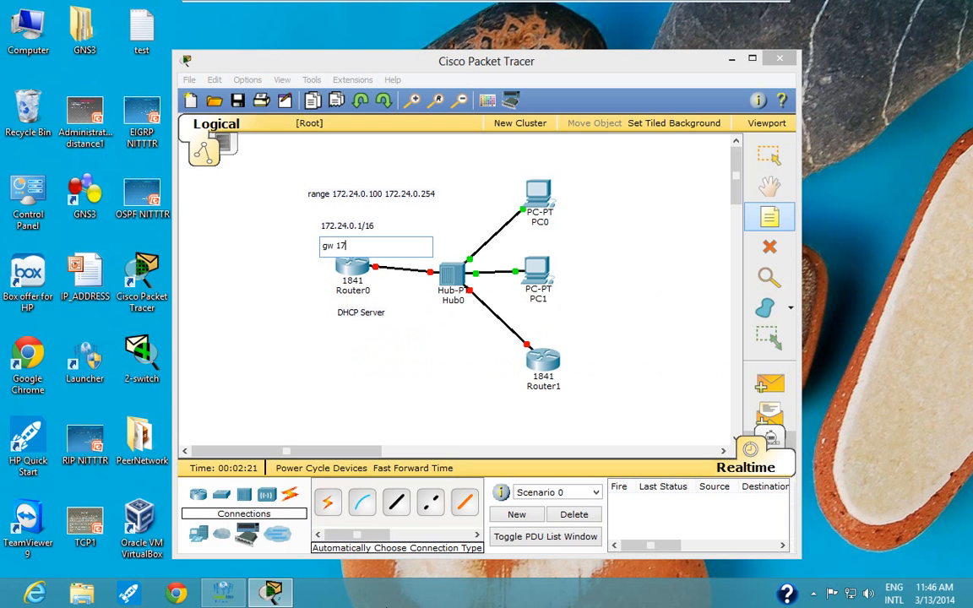
type("2.24.0.1")
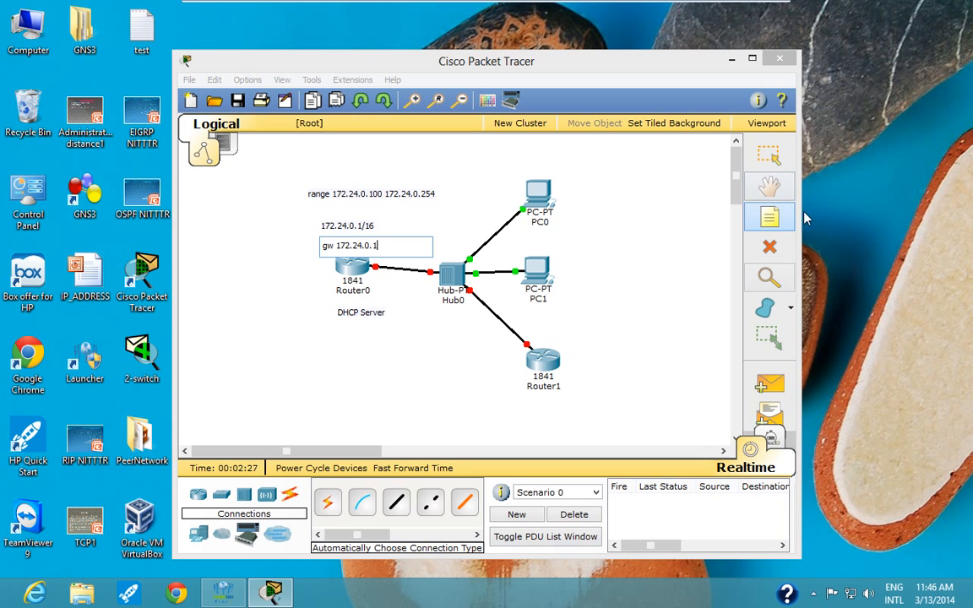
- Add a DNS note reading "dns 172.24.0.2" between the range note and the 172.24.0.1/16 note
left_click(314, 213)
type("d")
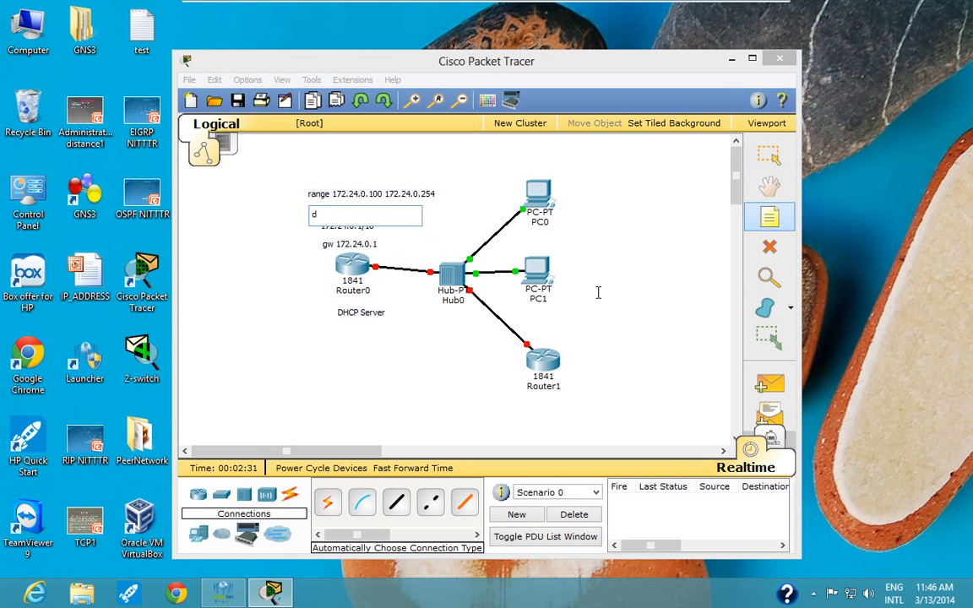
type("ns 172.24.0.2")
left_click(353, 389)
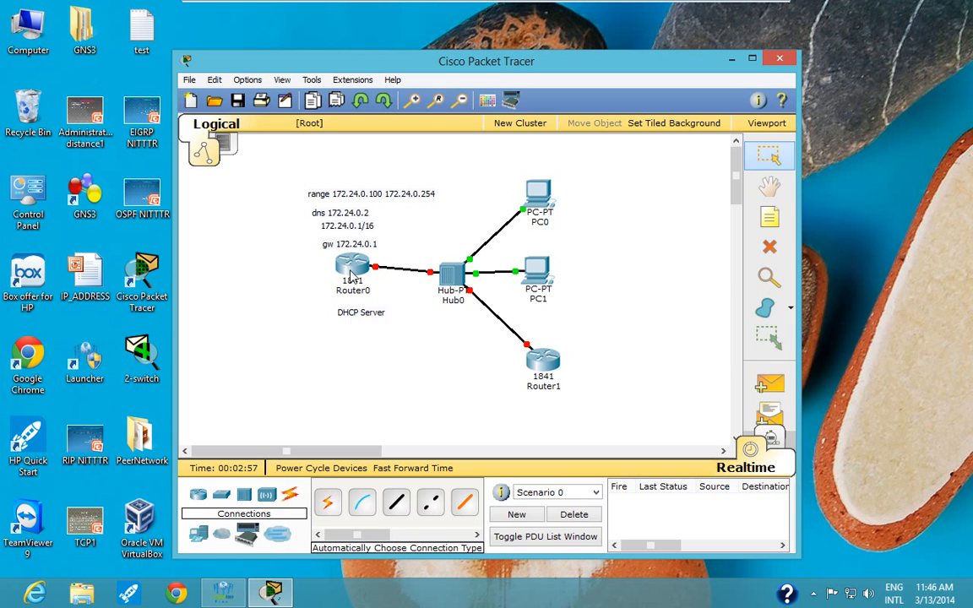
- Inspect Router0's port summary and its physical device view
mouse_move(353, 279)
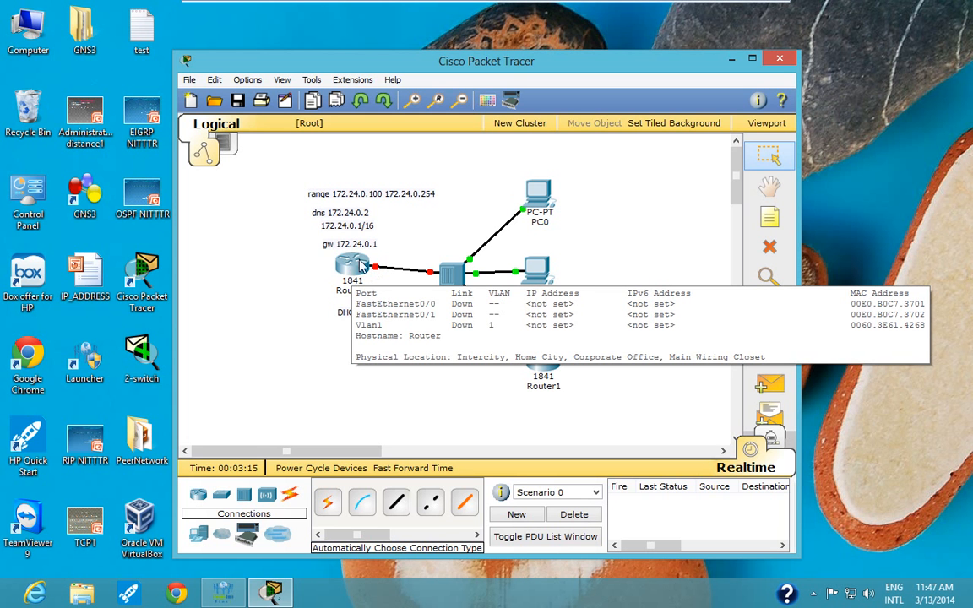
left_click(347, 269)
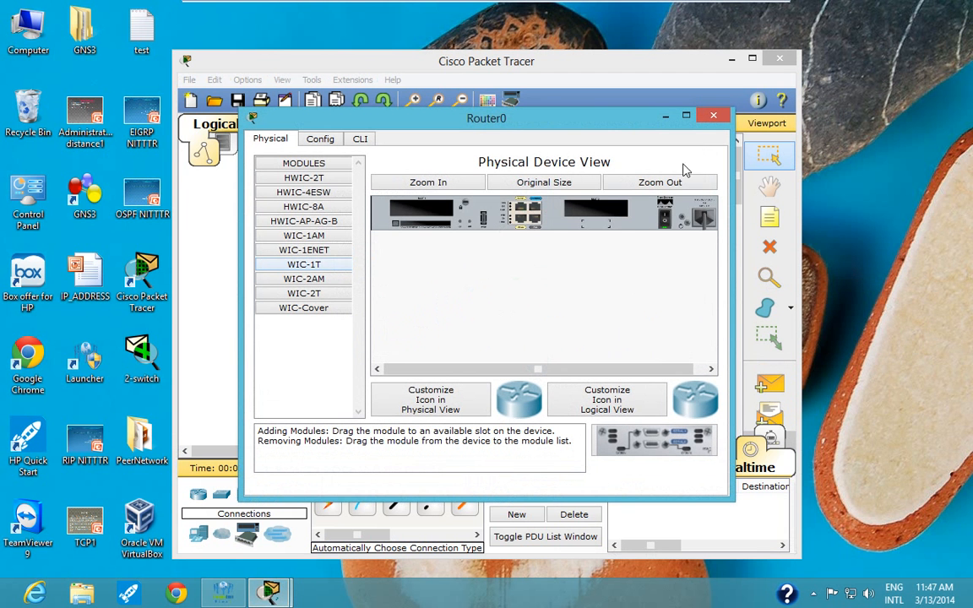
left_click(714, 115)
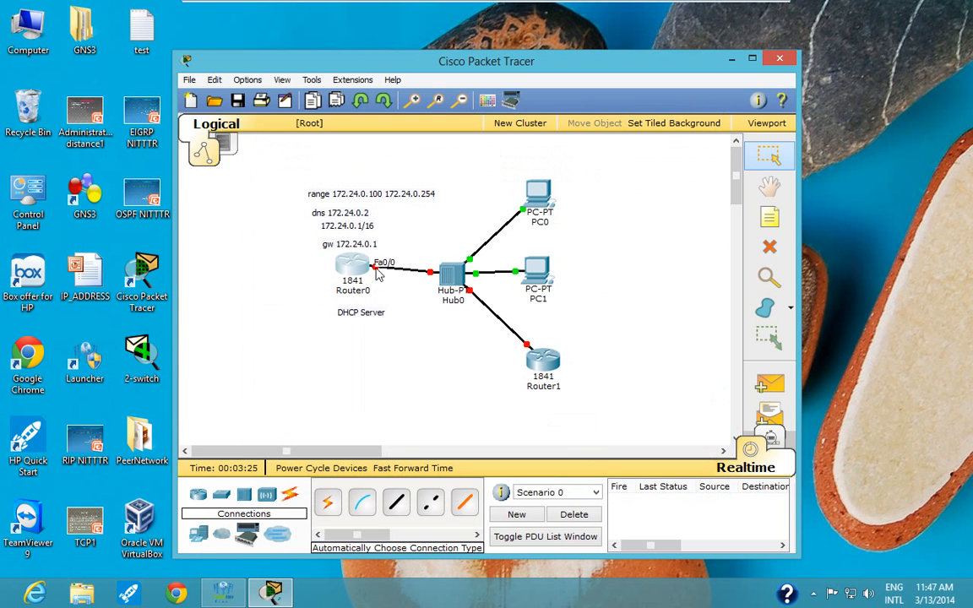
- Add a note reading "fa0/0" beneath Router0's end of the link to the hub
left_click(770, 217)
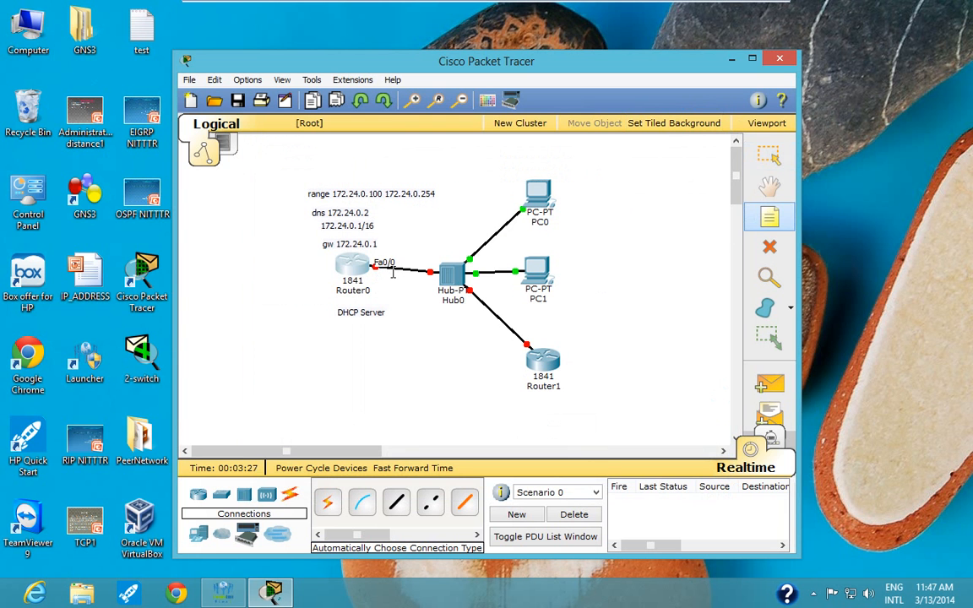
left_click(378, 277)
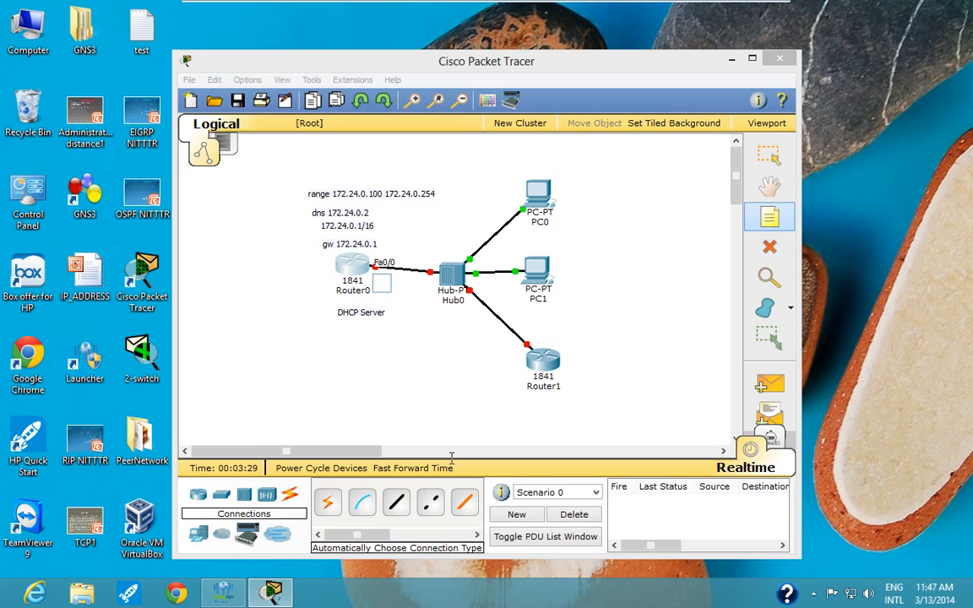
type("fa")
type("0/0")
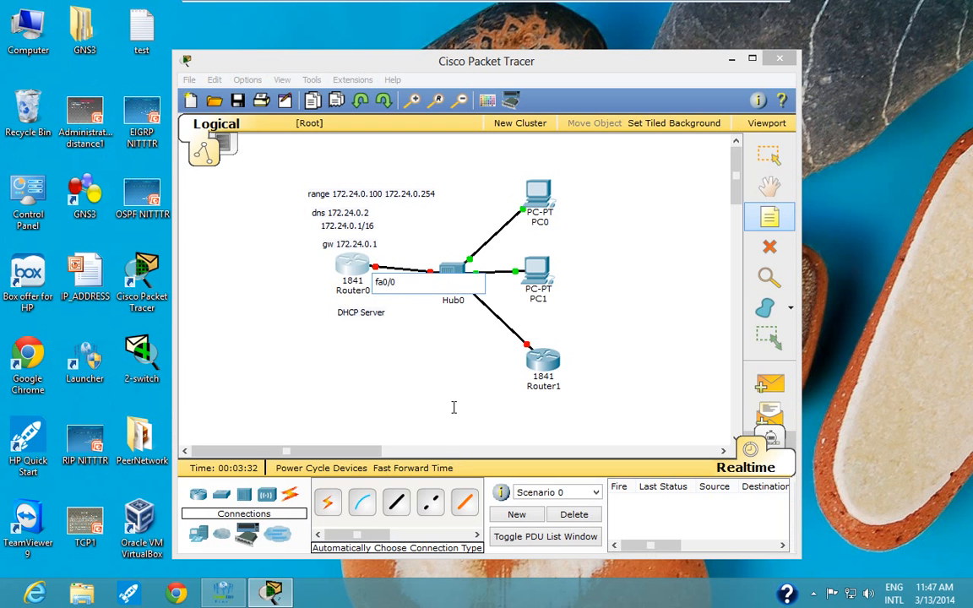
key("Escape")
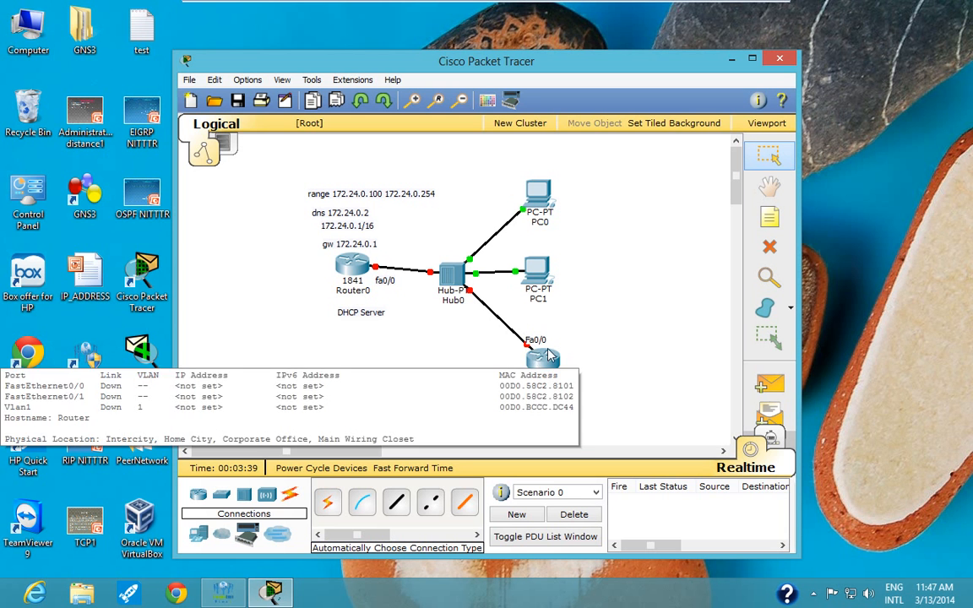
- Add a note reading "fa0/0" above Router1's end of the link to the hub
key("n")
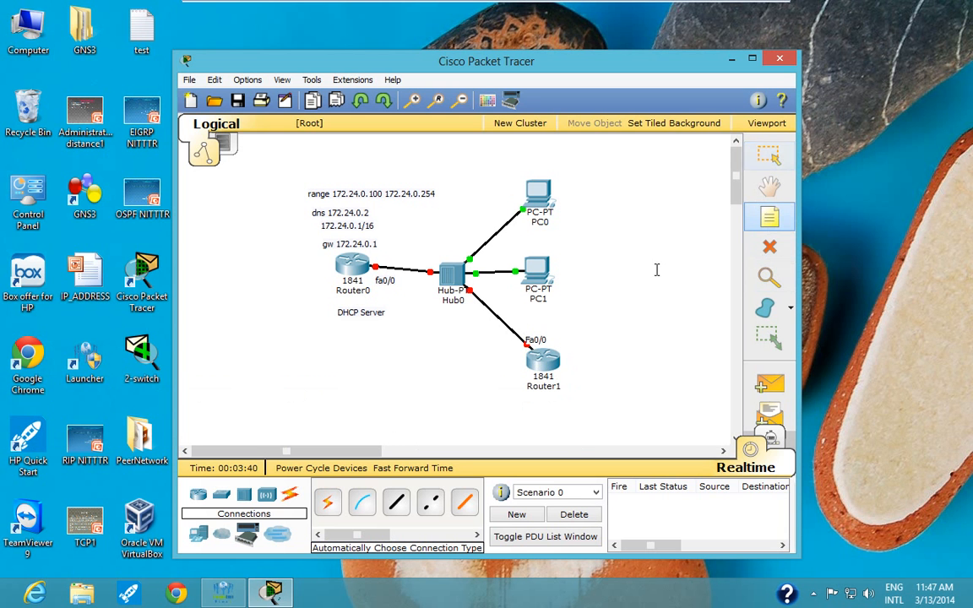
left_click(524, 333)
type("f")
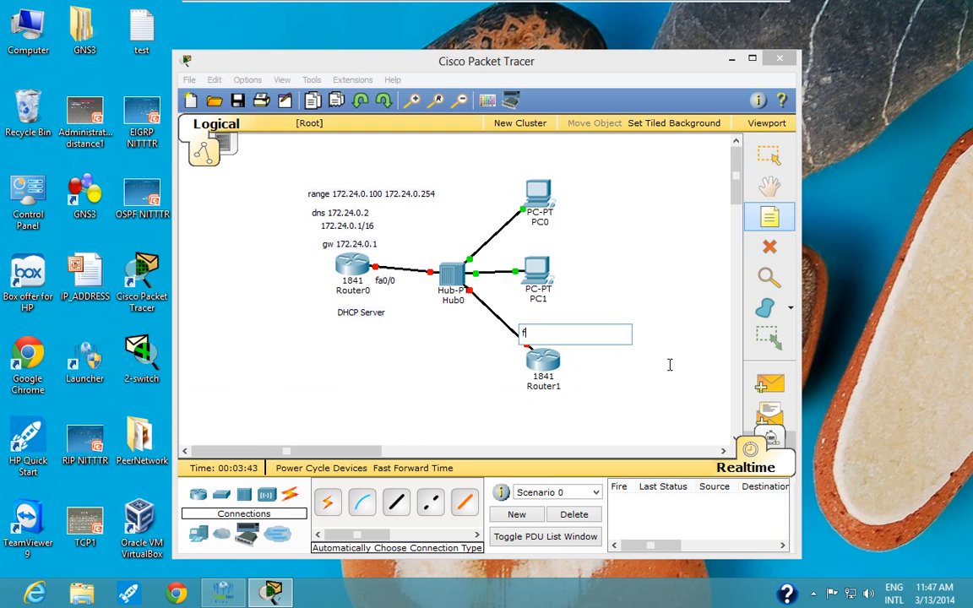
type("a0/0")
left_click(460, 364)
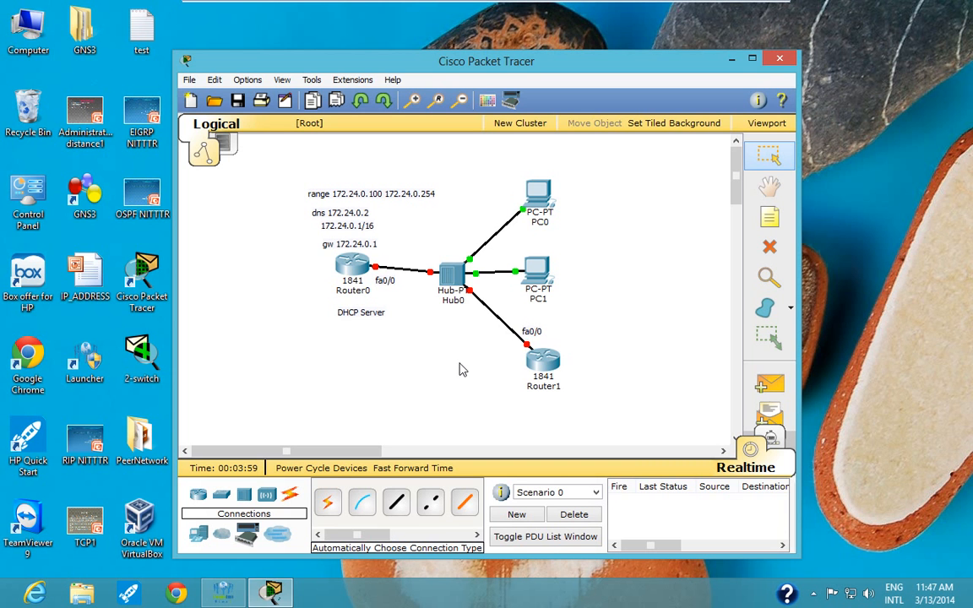
- Open Router0's command line and answer no to the initial configuration dialog
left_click(345, 268)
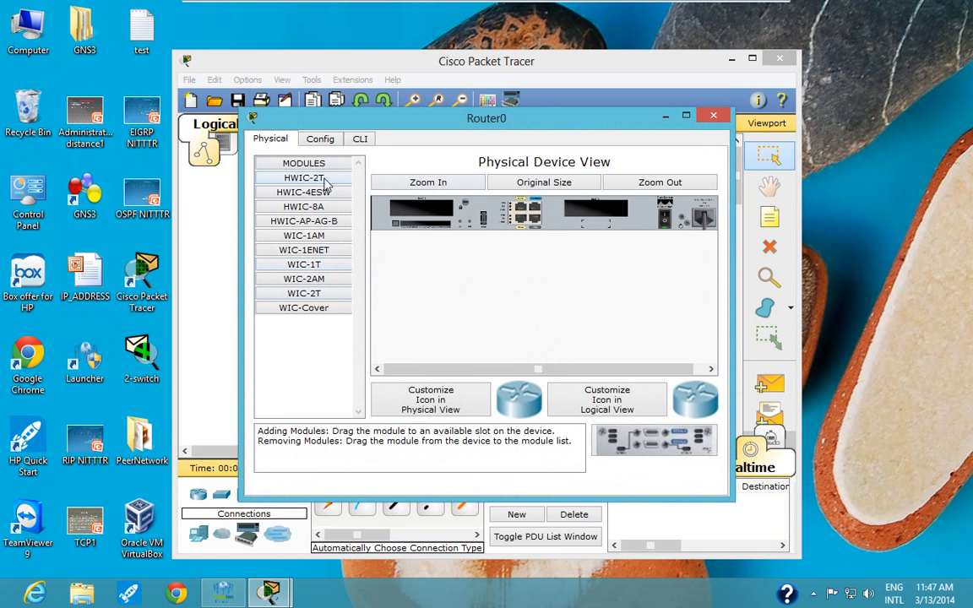
left_click(359, 140)
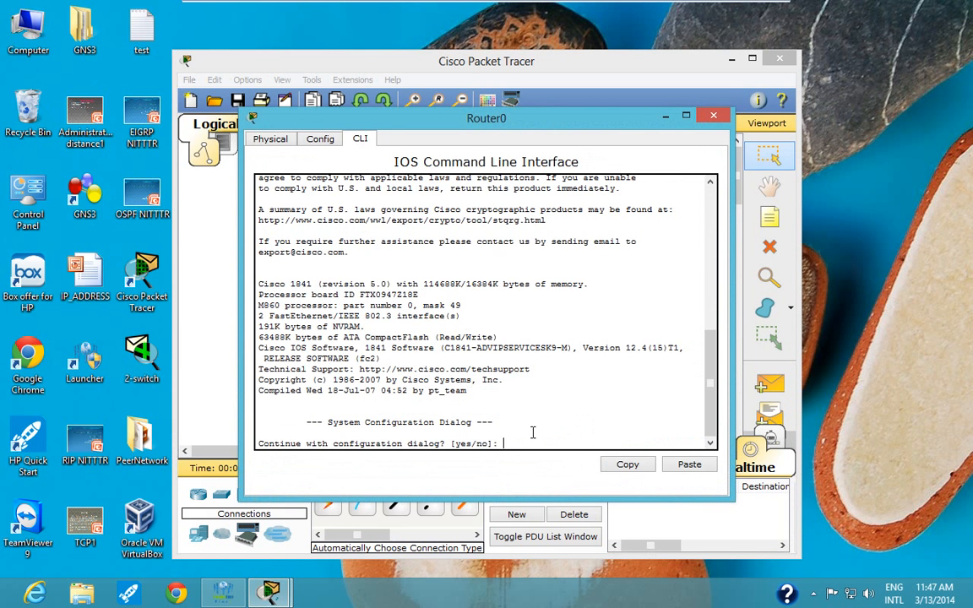
key("Return")
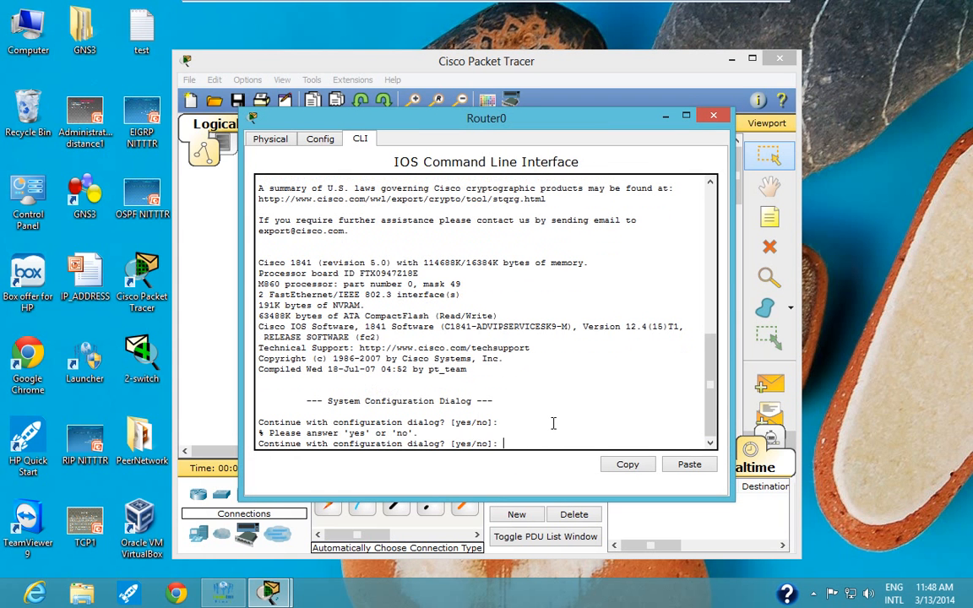
type("no")
key("Return")
key("Return")
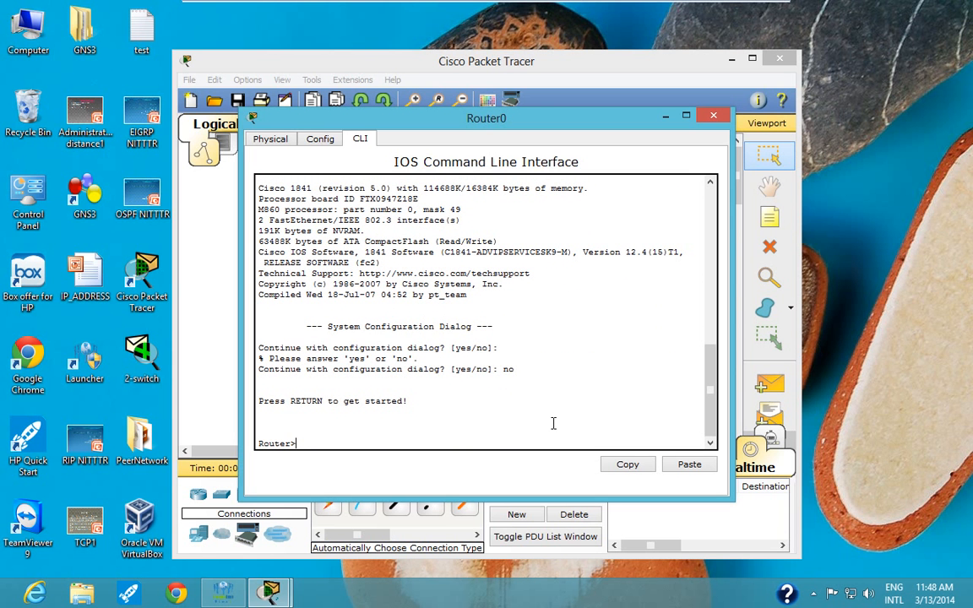
- Enter privileged mode and global configuration mode on Router0, and set its hostname to r1
type("enable")
key("Return")
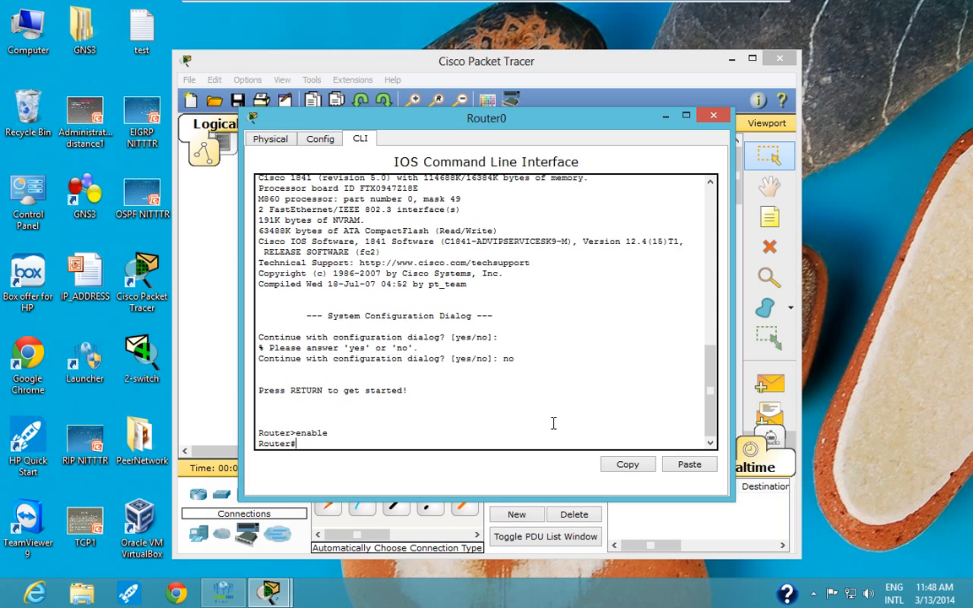
type("conf t")
key("Return")
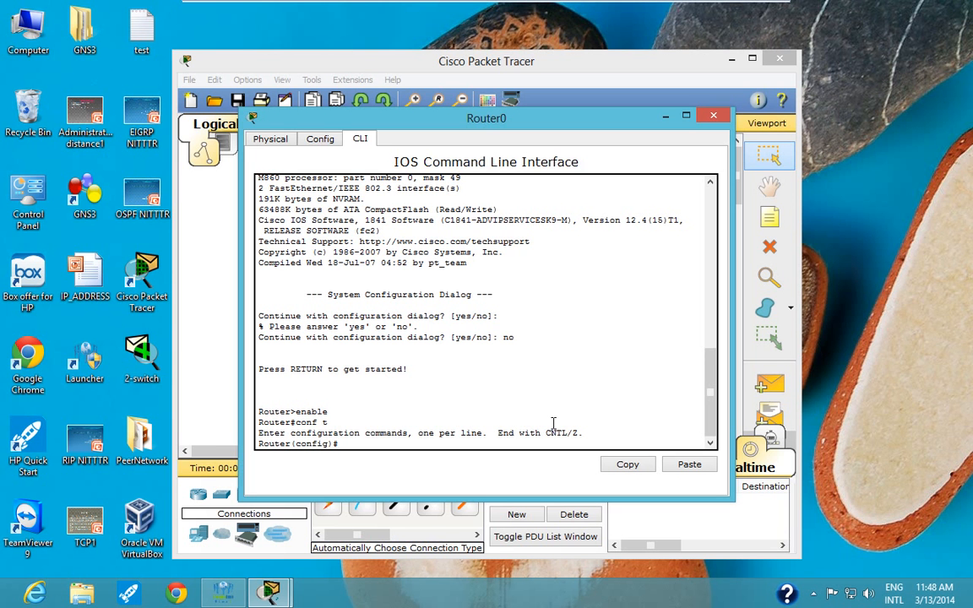
type("hostname r1")
key("Return")
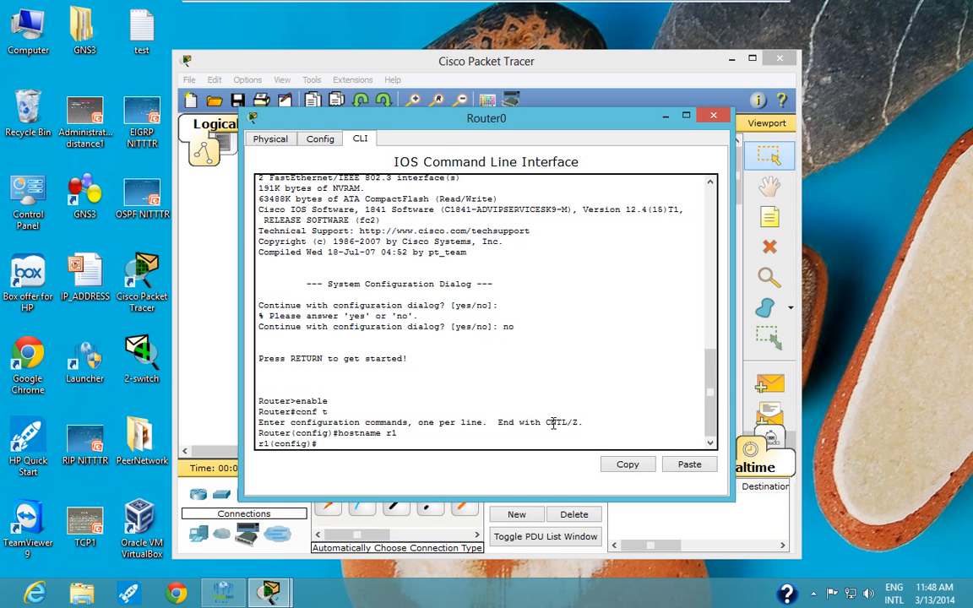
- Assign IP address 172.24.0.1 with mask 255.255.0.0 to interface fa0/0 on r1
type("int")
type("f")
type("a0/0")
key("Return")
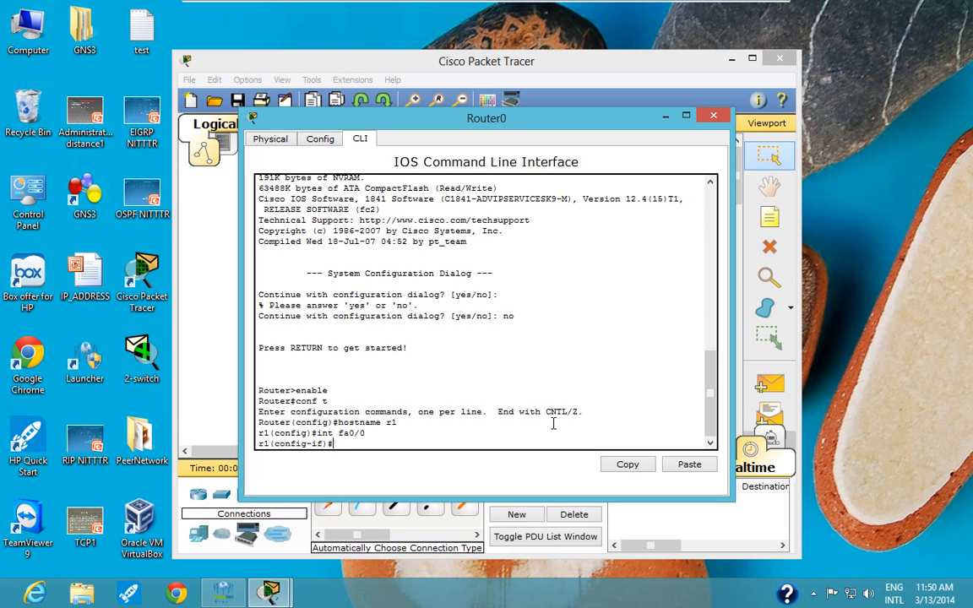
type("ip address 172.24.0.1 255.25")
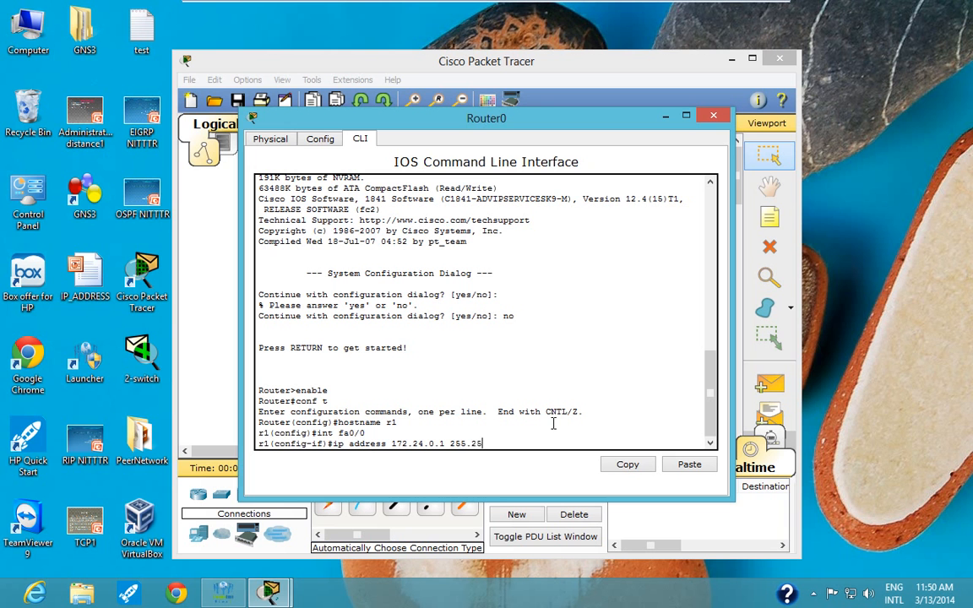
type("5.0.0")
key("Return")
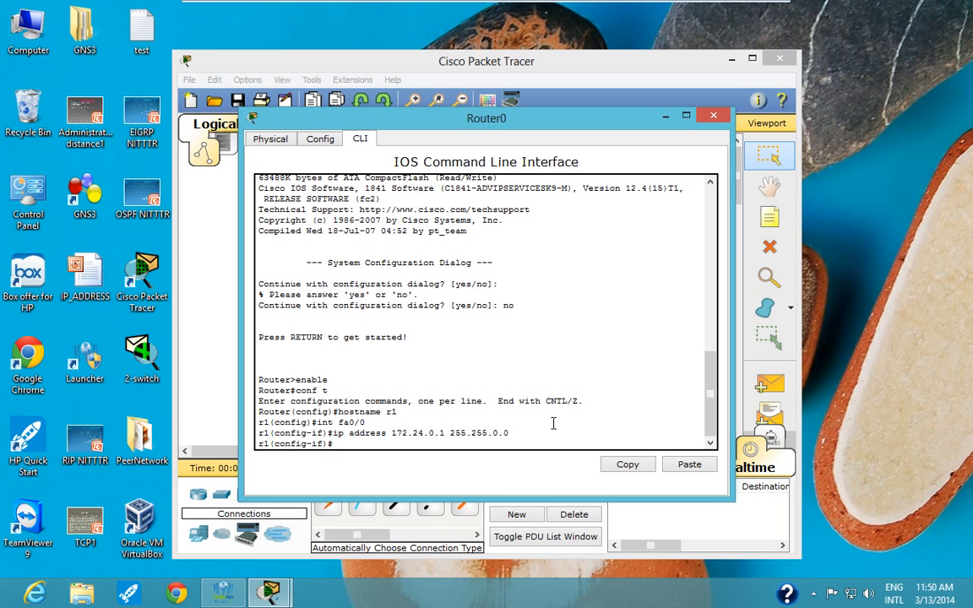
- Enable the fa0/0 interface on r1 with no shut
type("no shut")
key("Return")
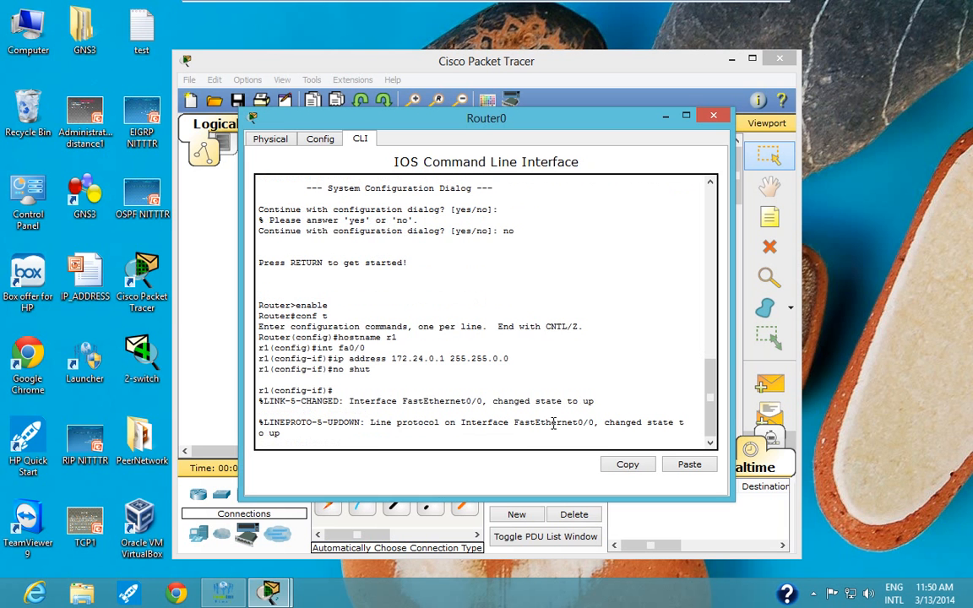
key("Return")
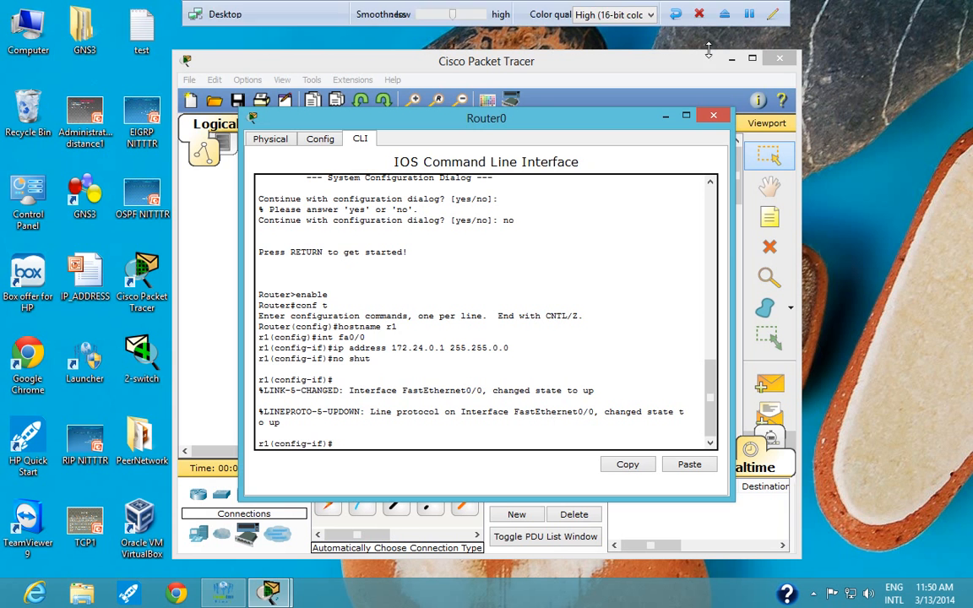
- Save the network as a Packet Tracer file named dhcp-1 in the saves folder
left_click(189, 81)
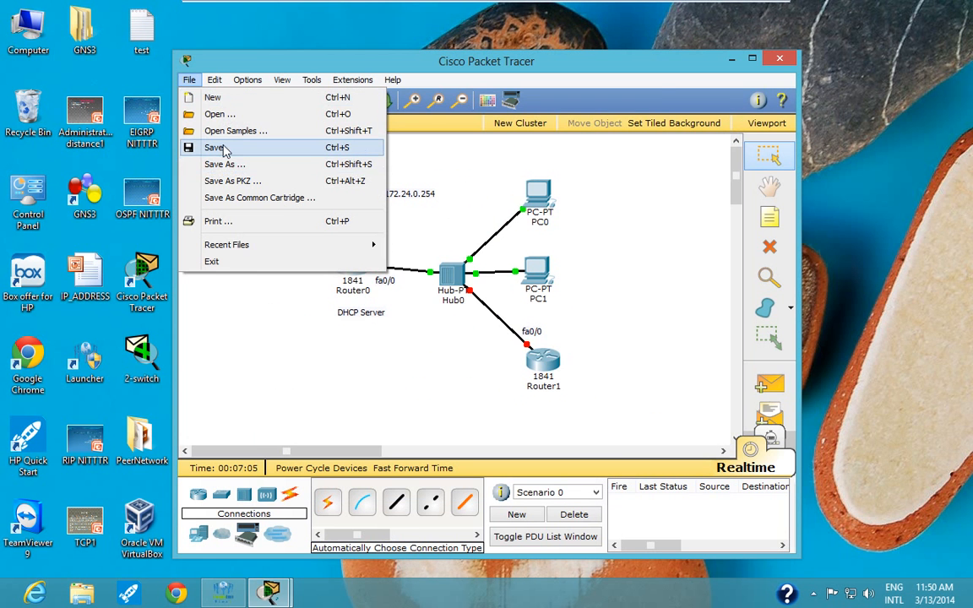
left_click(218, 148)
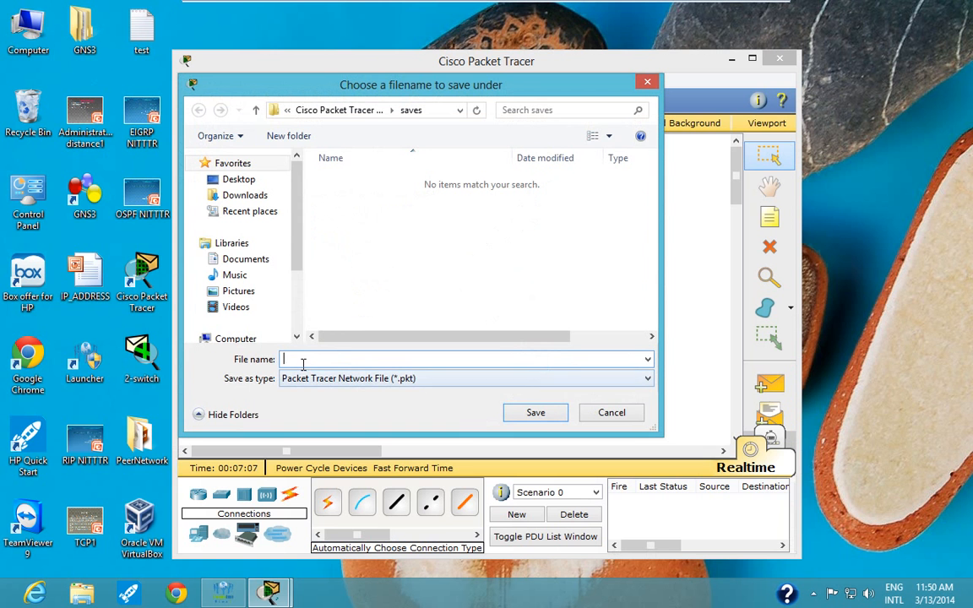
type("dhcp-1")
left_click(527, 414)
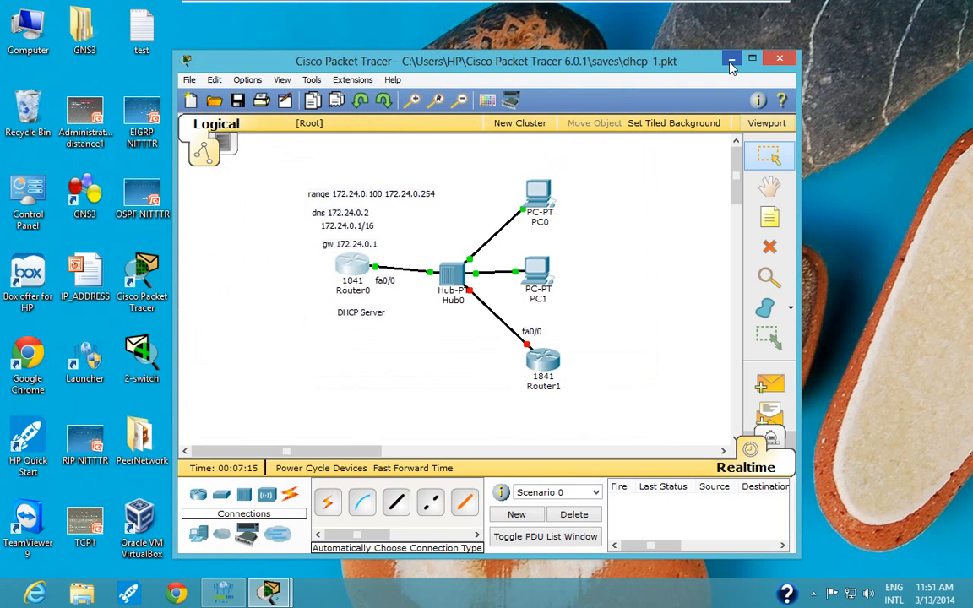
- Clear the windows off the desktop's vip folder, open its cisco nitttr PDF and find the Dynamic Host Configuration Protocol topology page
left_click(732, 60)
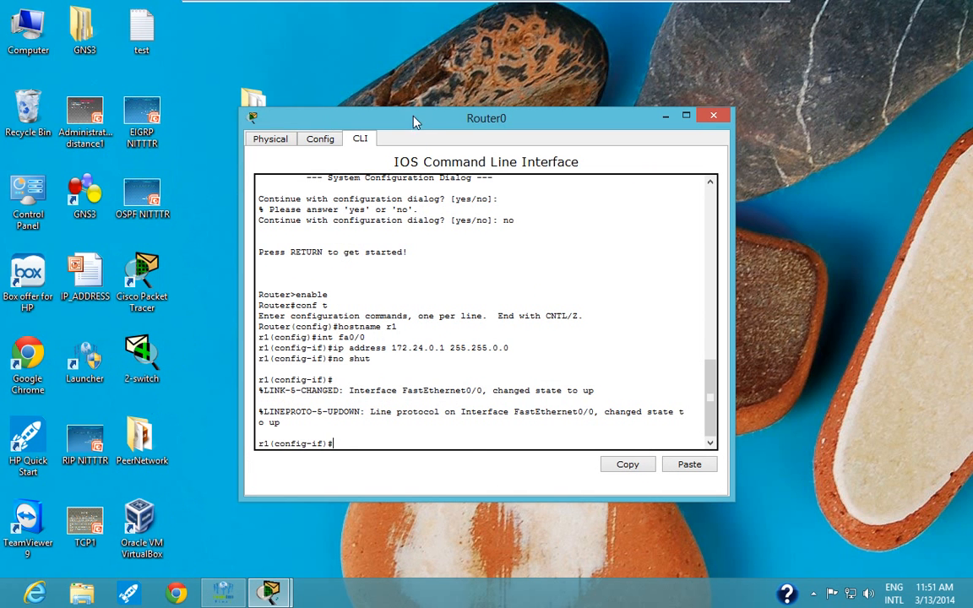
left_click_drag(414, 122, 577, 121)
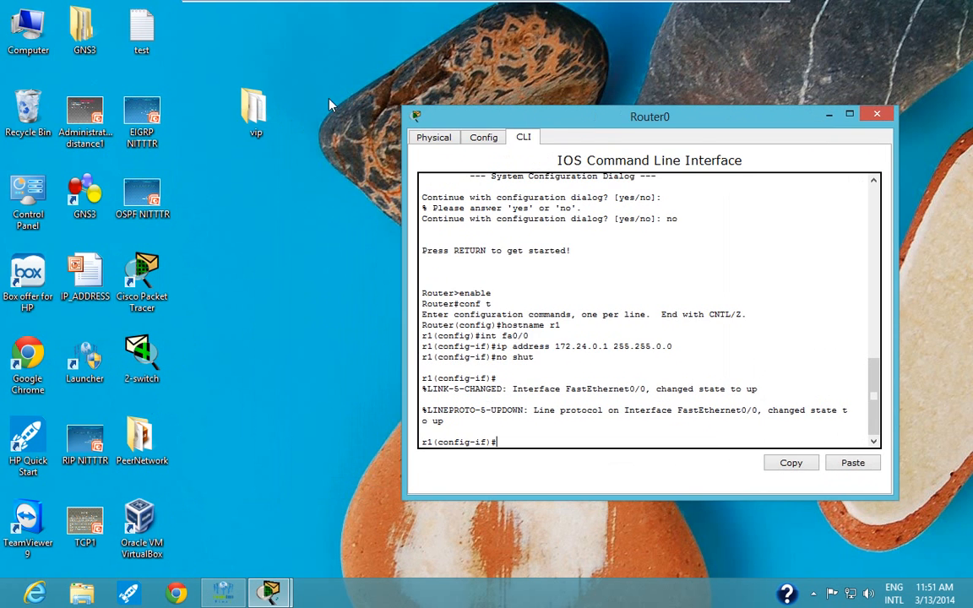
double_click(253, 108)
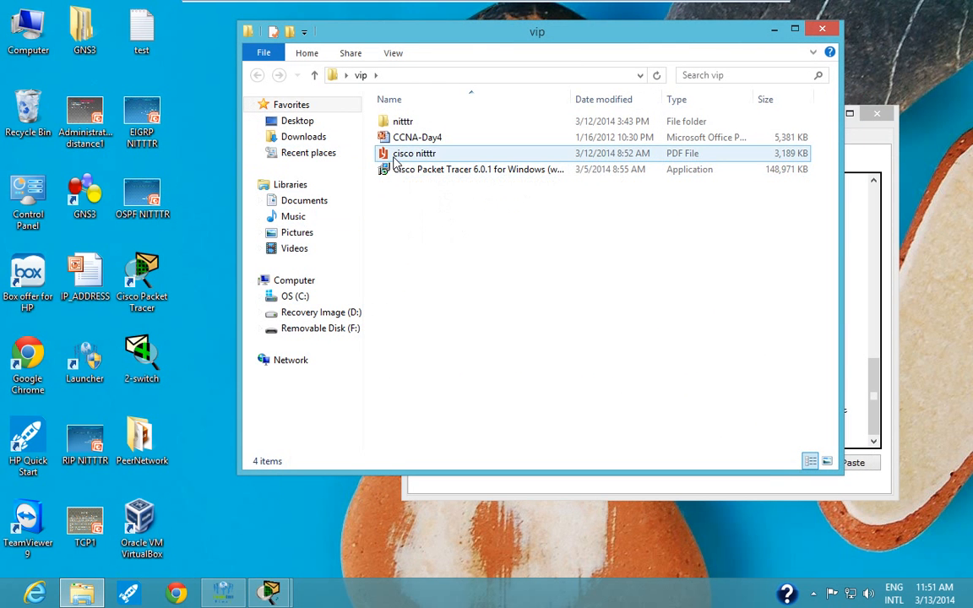
double_click(395, 160)
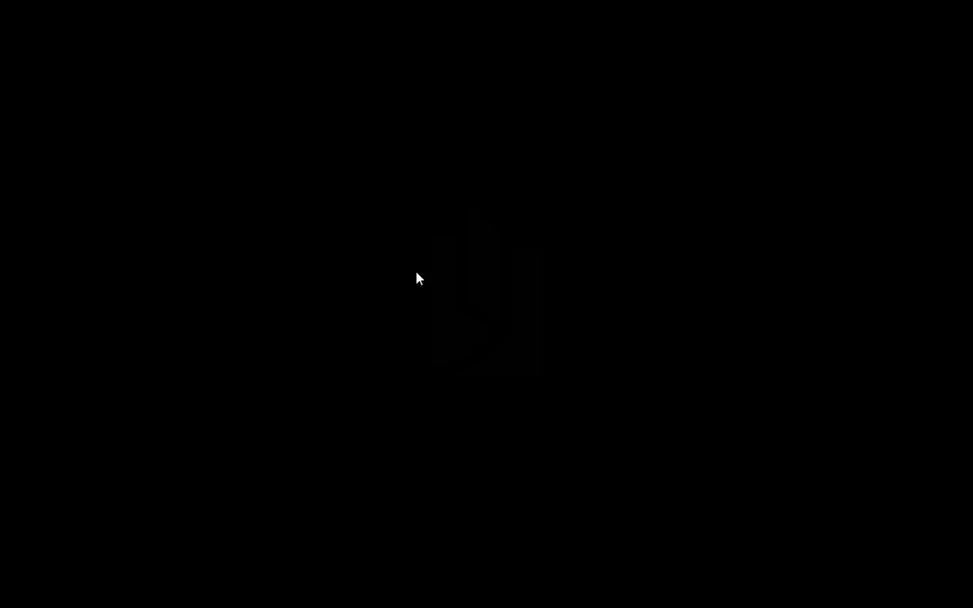
scroll(417, 279, "down", 15)
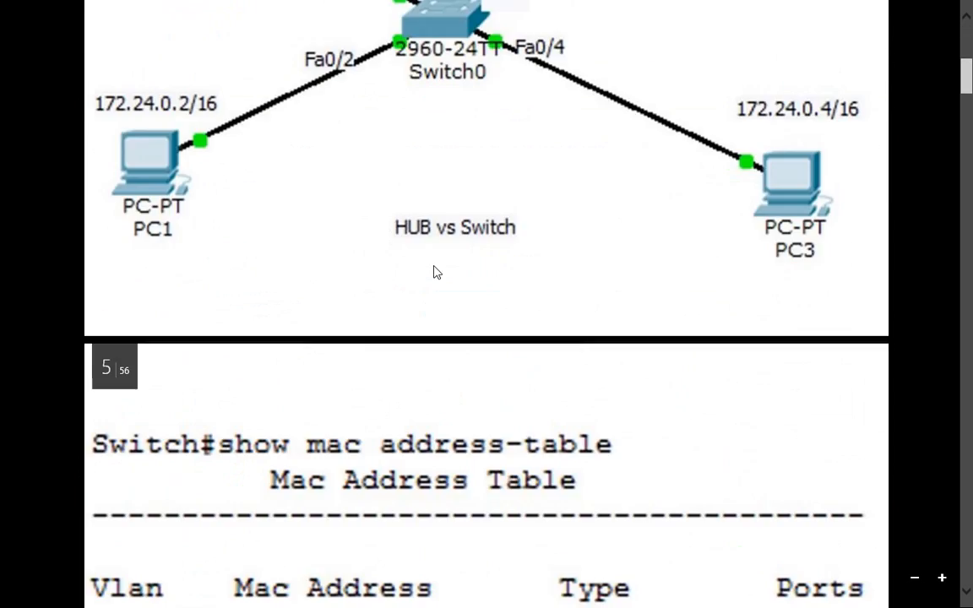
scroll(433, 269, "down", 15)
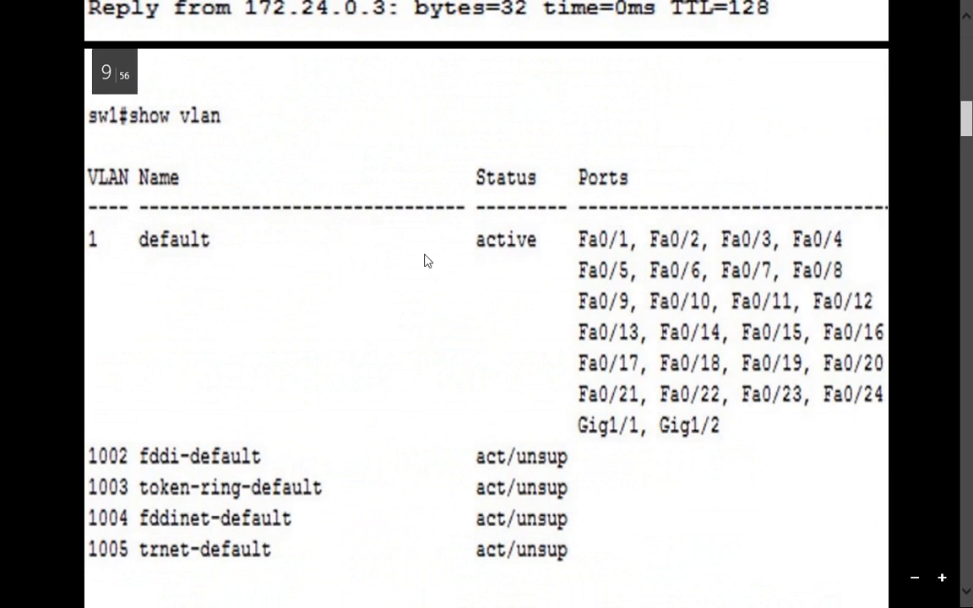
scroll(432, 262, "down", 12)
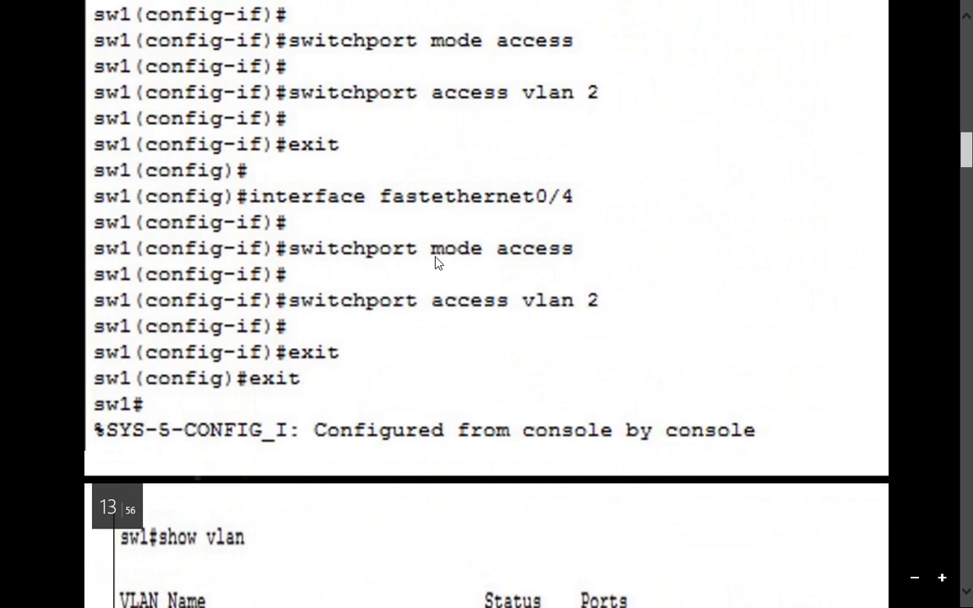
scroll(435, 262, "down", 20)
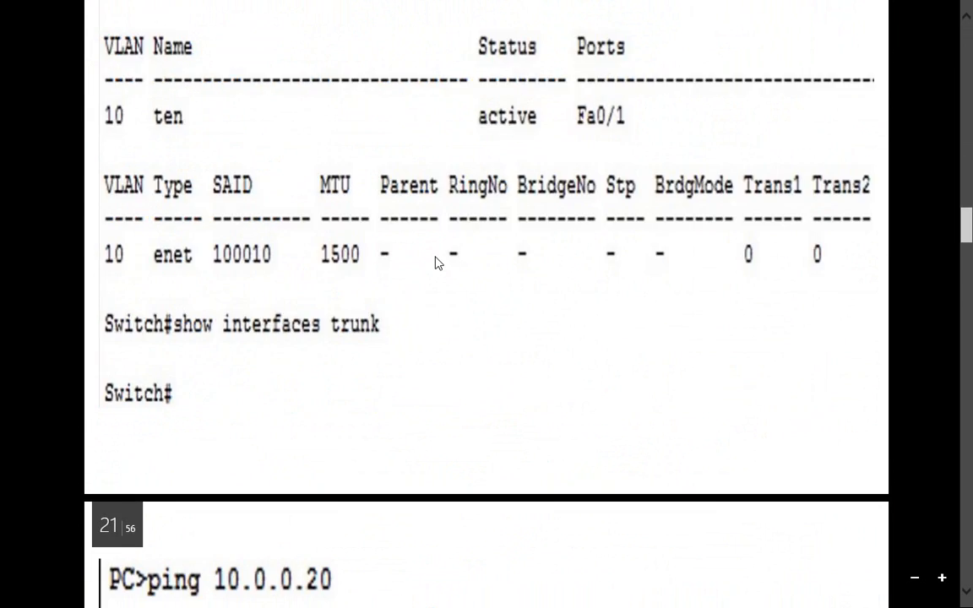
scroll(435, 262, "down", 20)
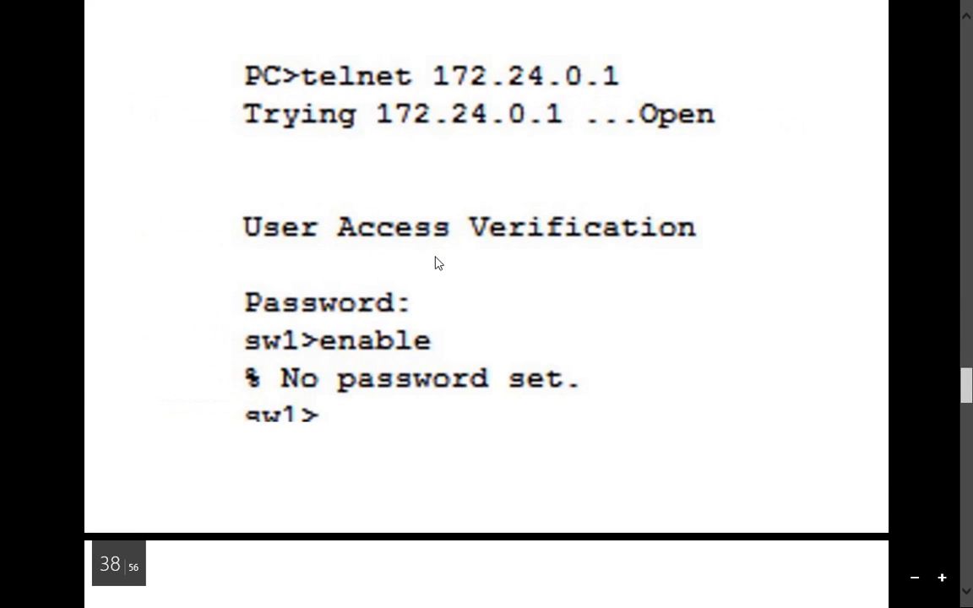
scroll(435, 262, "down", 10)
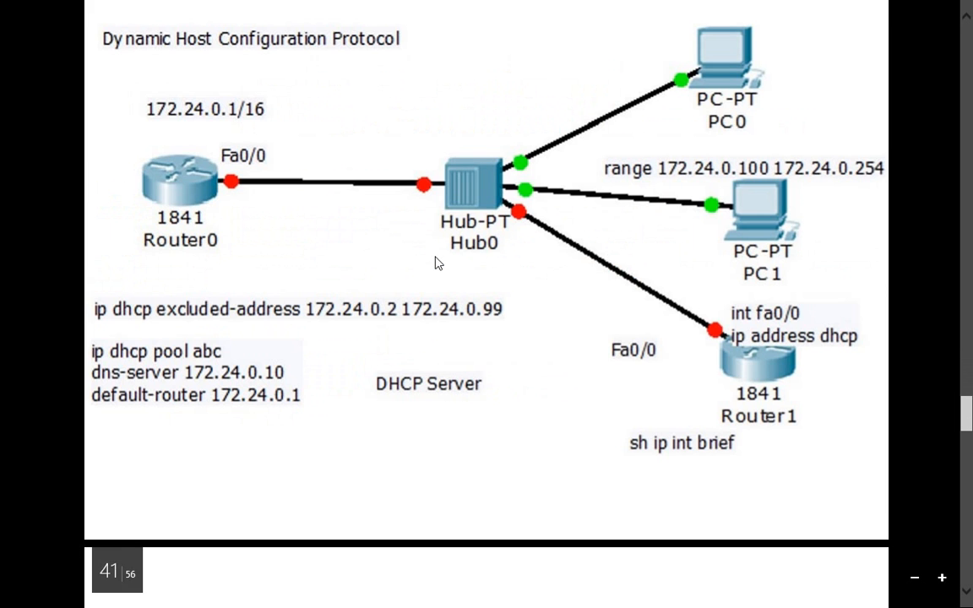
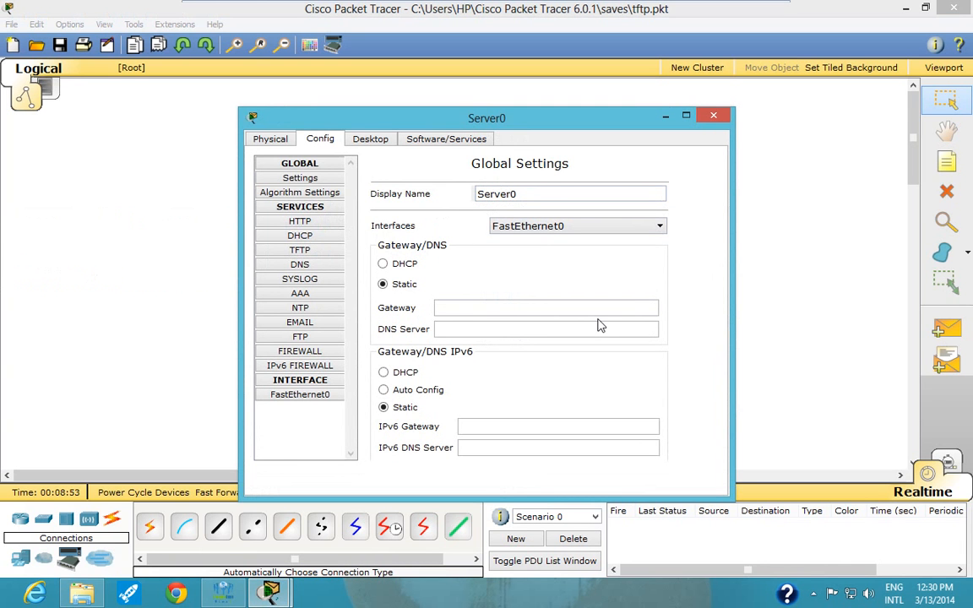
- Review Server0's TFTP, HTTP and FTP service settings, including the IOS image files offered by TFTP
left_click(300, 250)
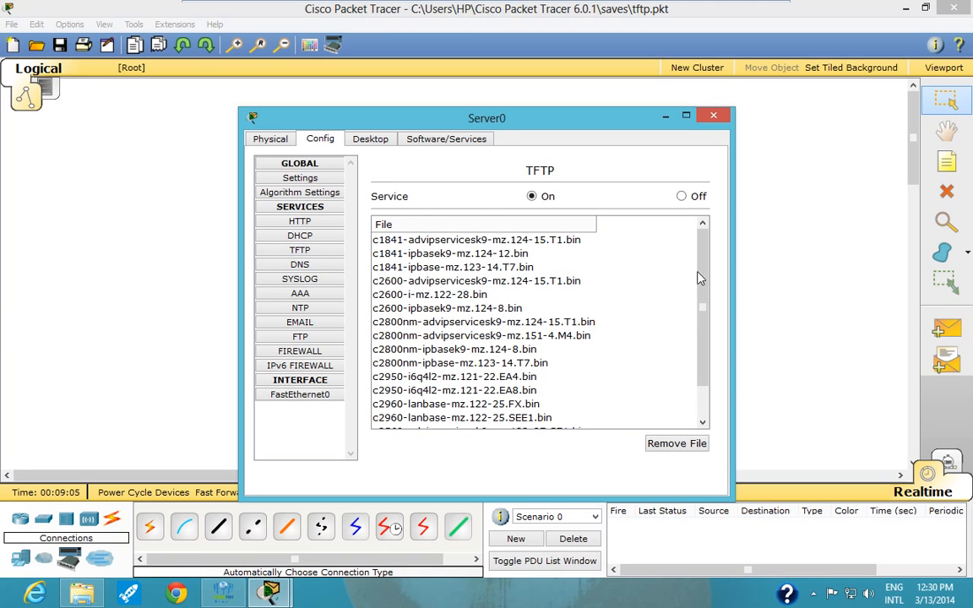
left_click(374, 244)
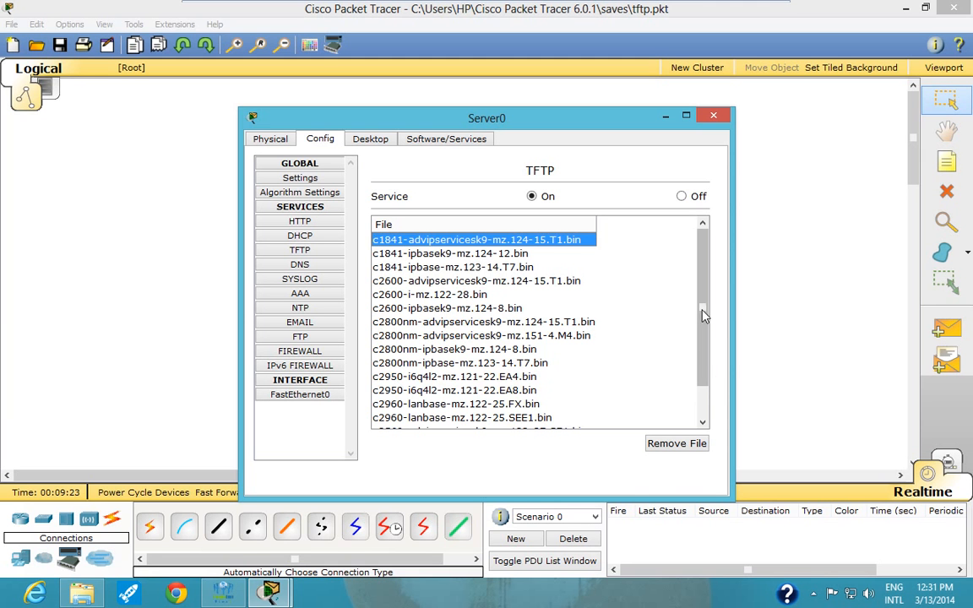
mouse_move(702, 309)
left_mouse_down()
mouse_move(706, 380)
mouse_move(717, 304)
left_mouse_up()
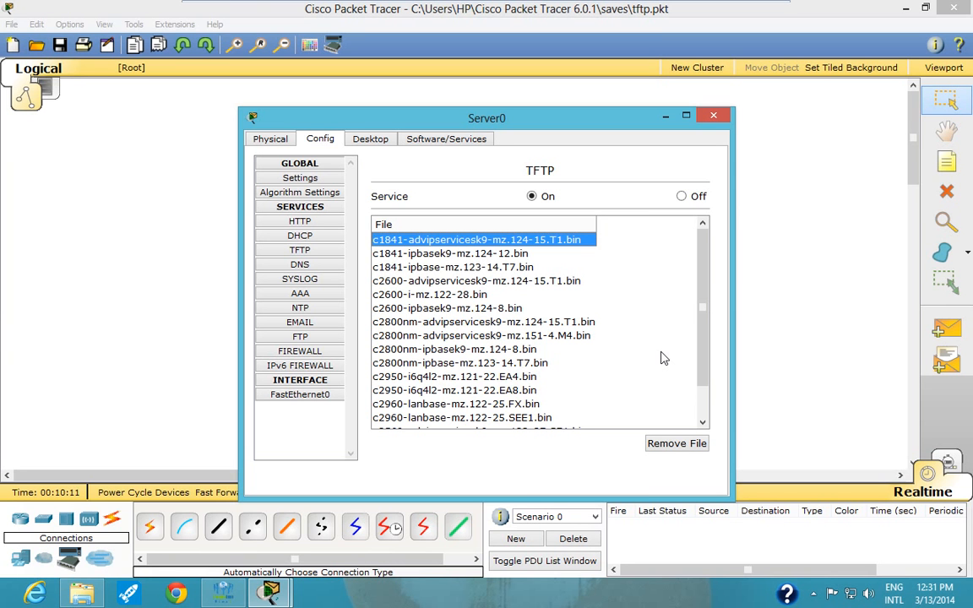
left_click(300, 222)
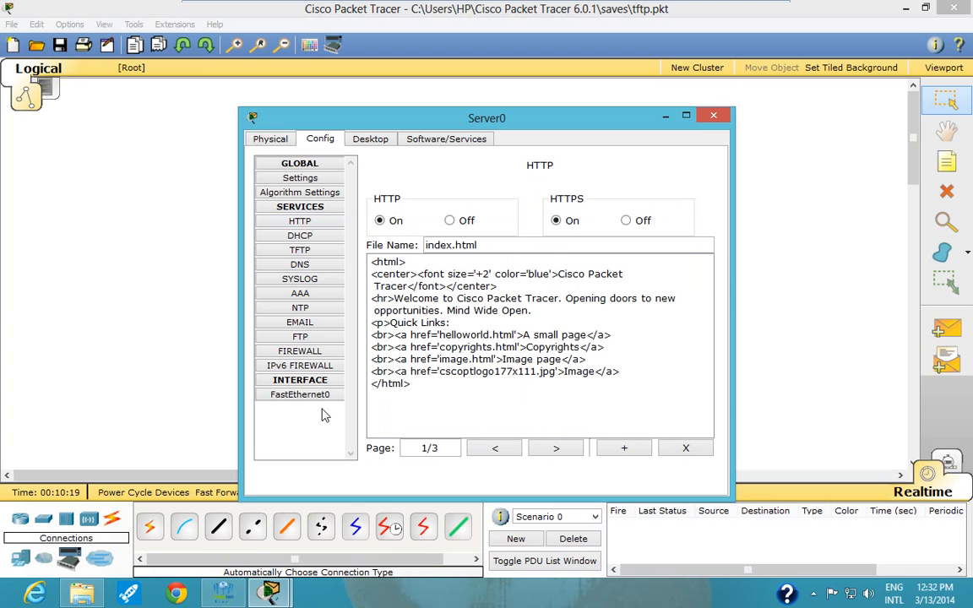
left_click(301, 337)
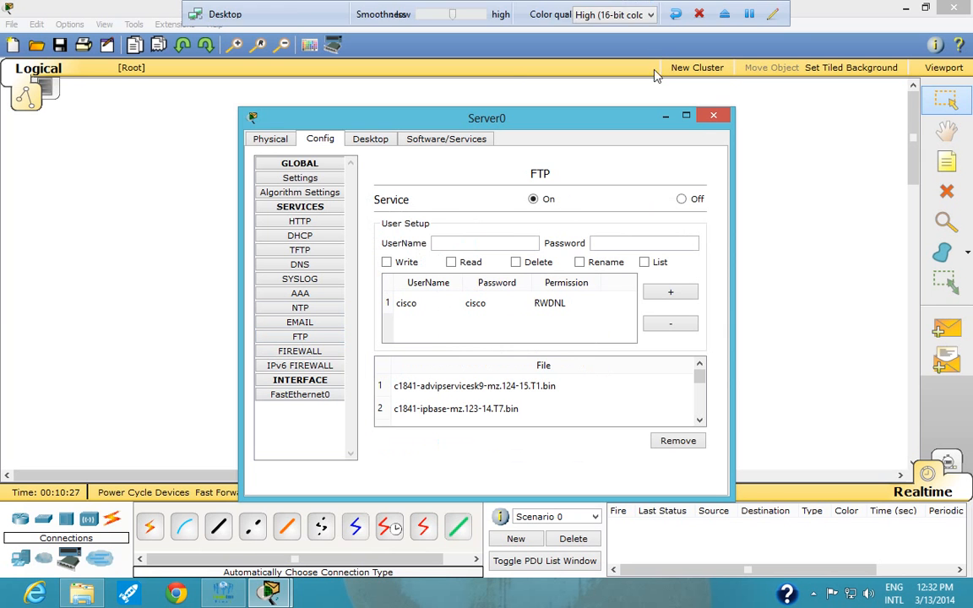
left_click(713, 119)
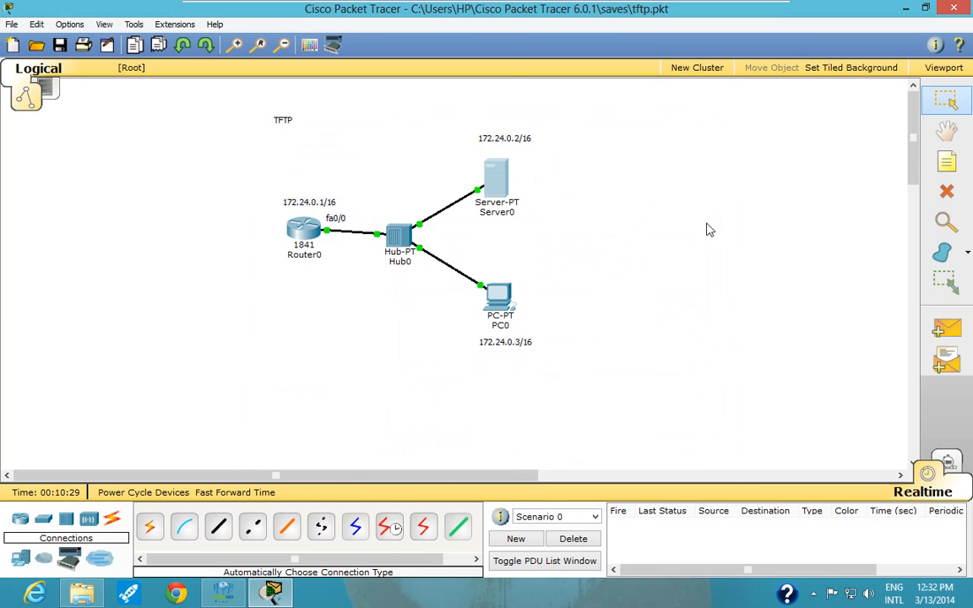
- Test connectivity from PC0's command prompt to the server by pinging 172.24.0.2
left_click(496, 304)
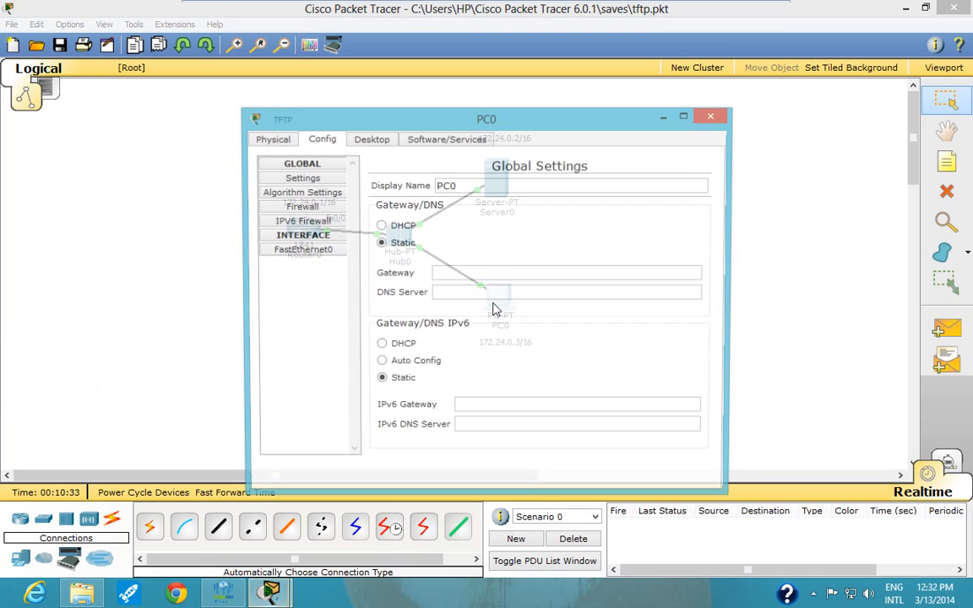
left_click(372, 140)
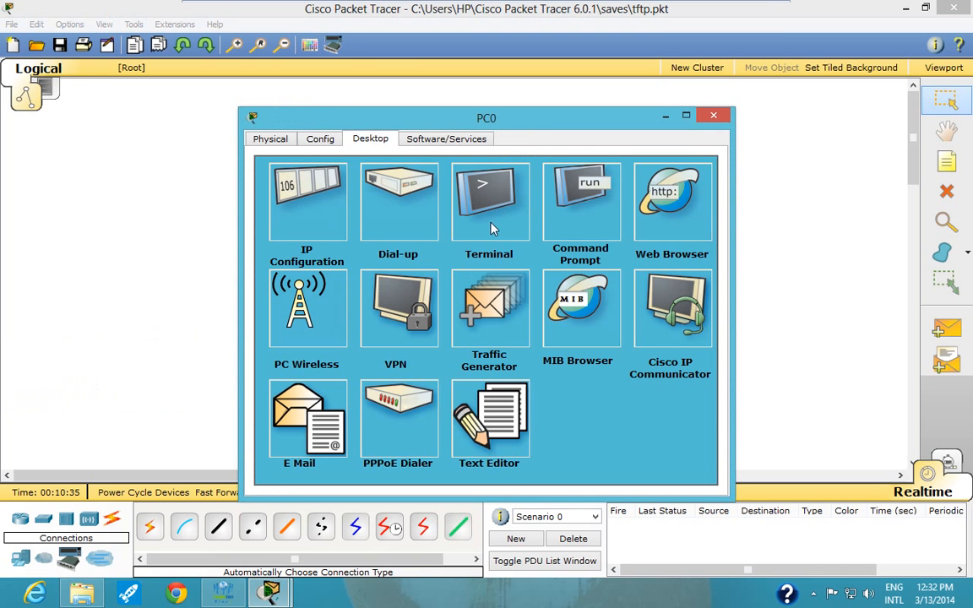
left_click(579, 199)
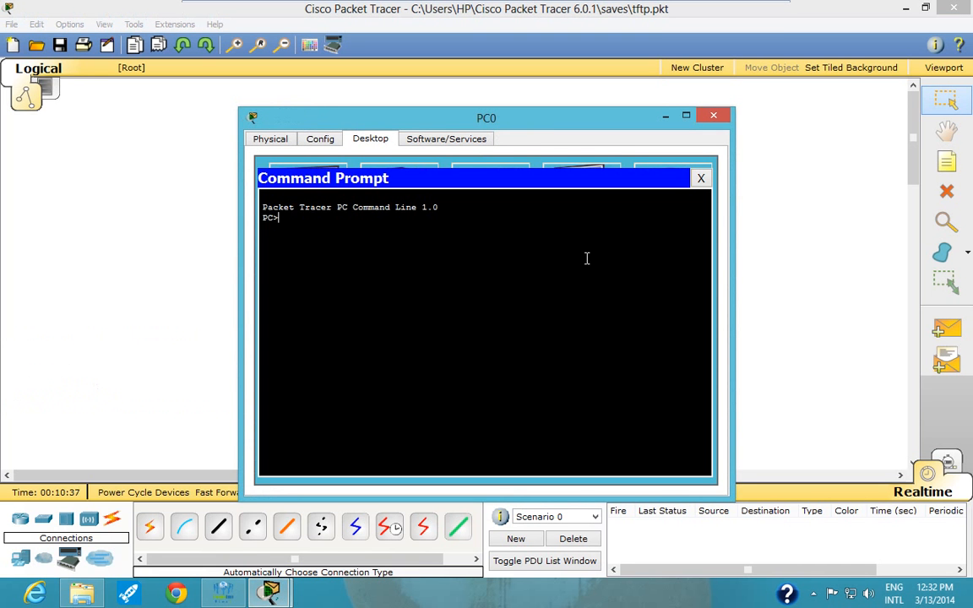
type("ping 172.24.0.2")
key("Return")
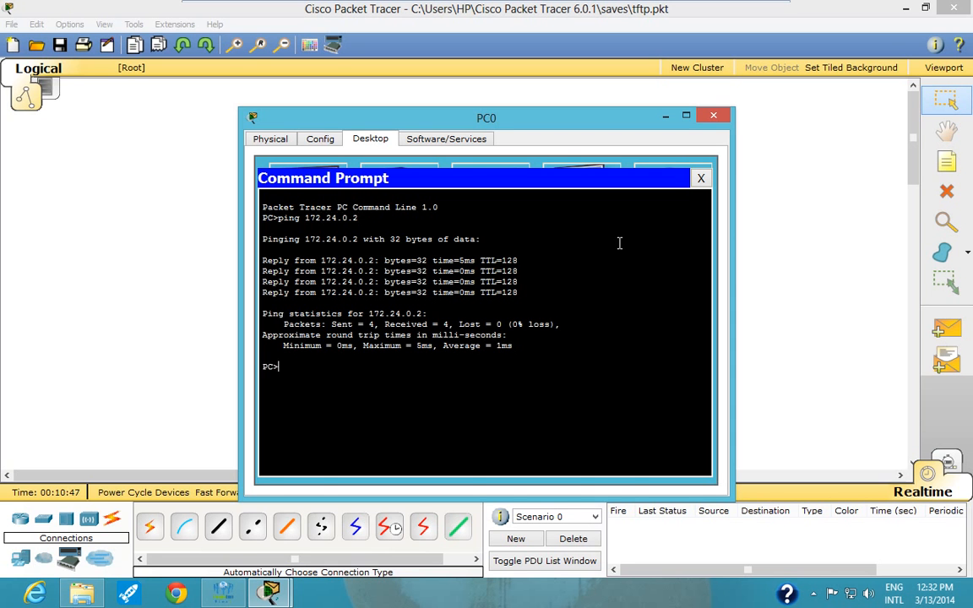
left_click(700, 180)
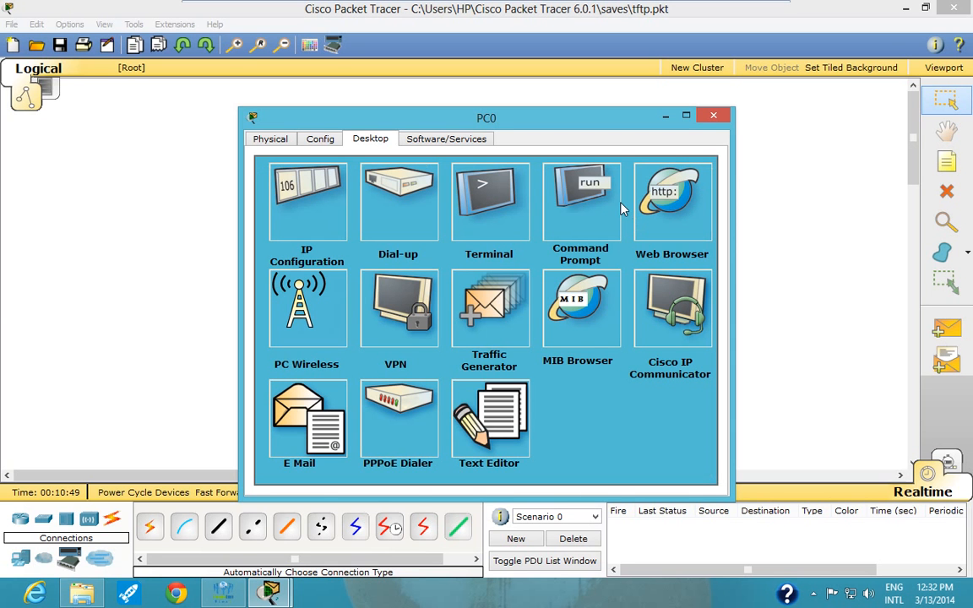
left_click(683, 201)
left_click(349, 196)
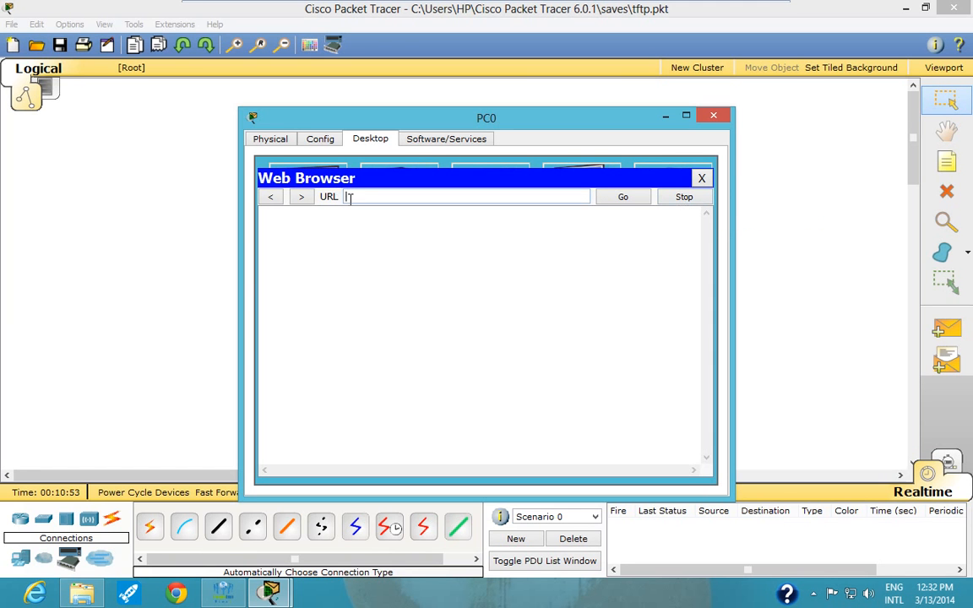
type("htt")
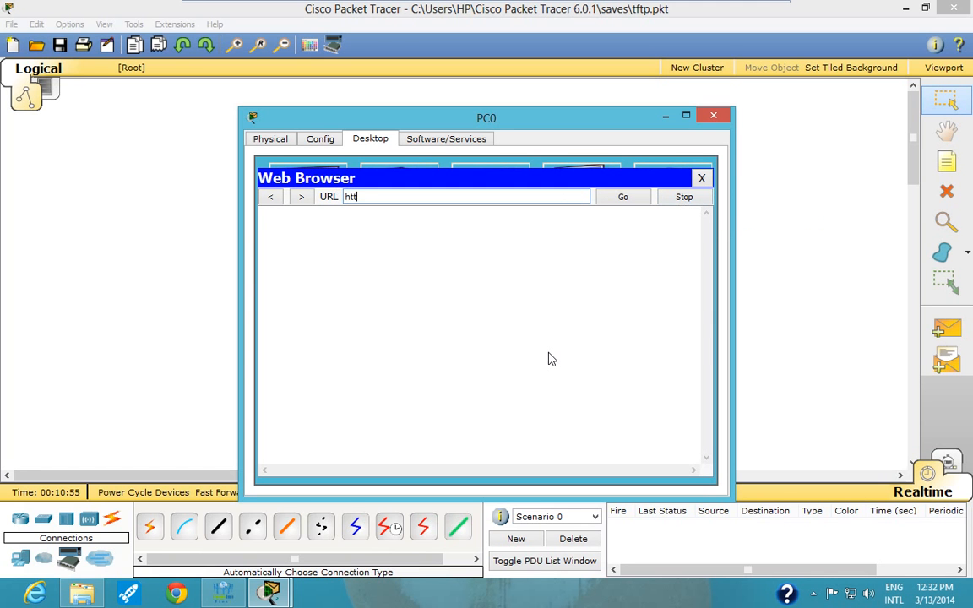
type("p://172.24.0.2")
key("Return")
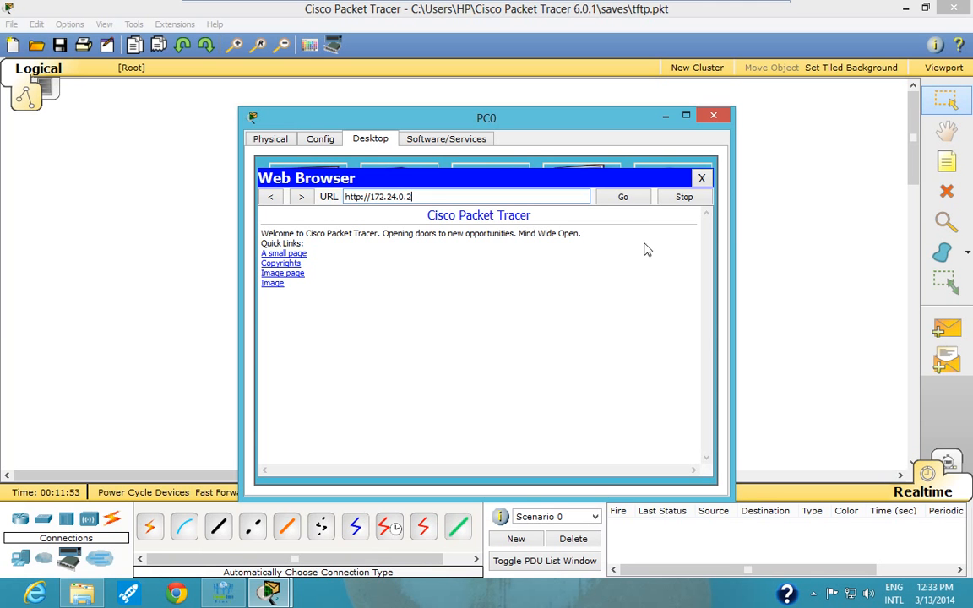
left_click(702, 179)
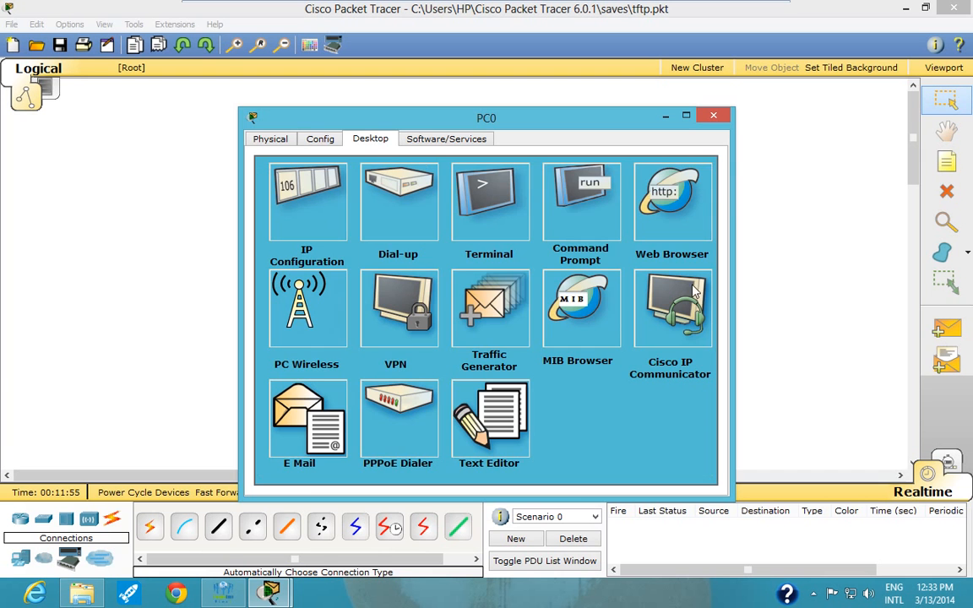
- Connect from PC0's command prompt to the FTP server at 172.24.0.2 and log in with the FTP username and password
left_click(579, 193)
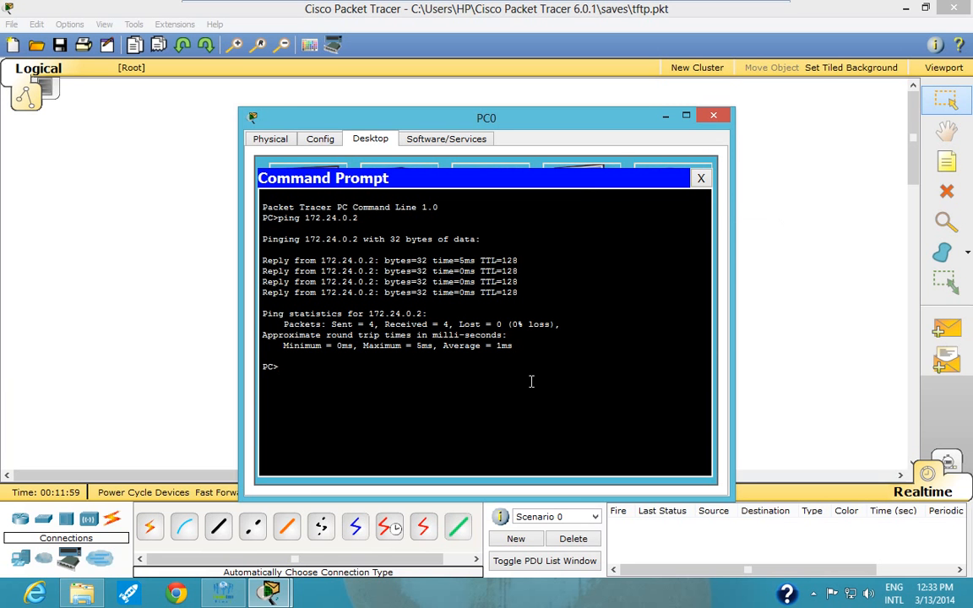
type("ftp 172.24.0.2")
key("Return")
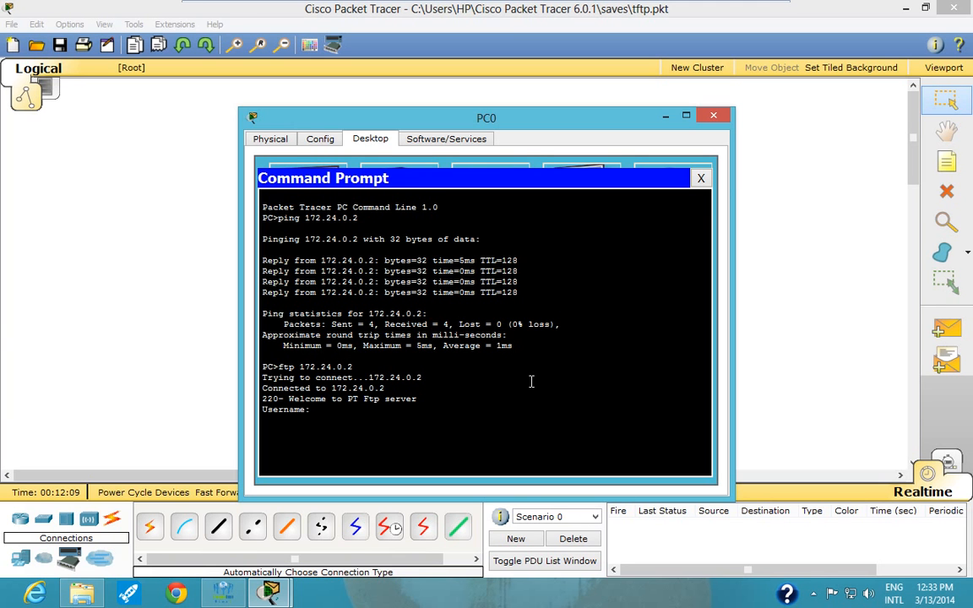
type("cisco")
key("Return")
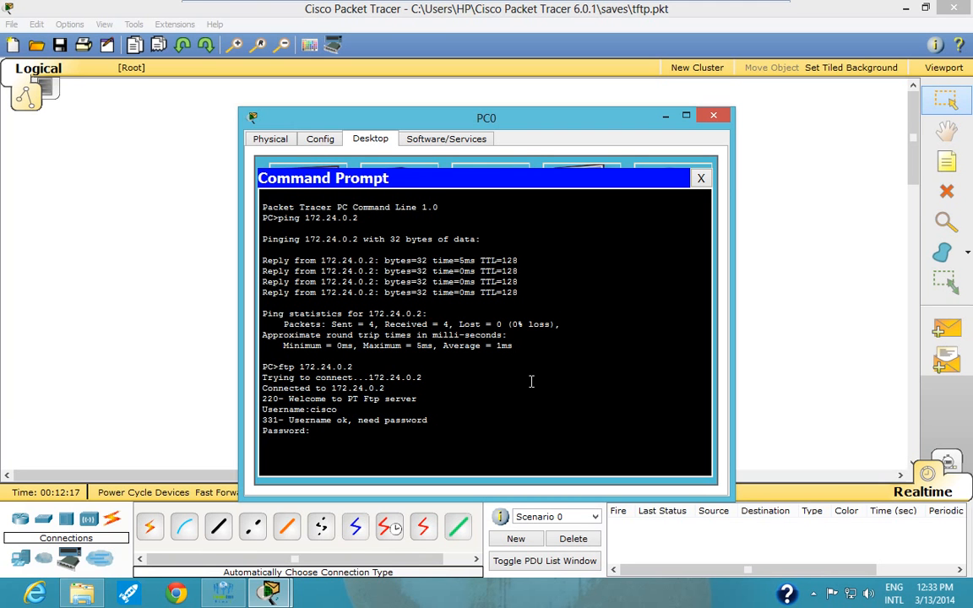
key("Return")
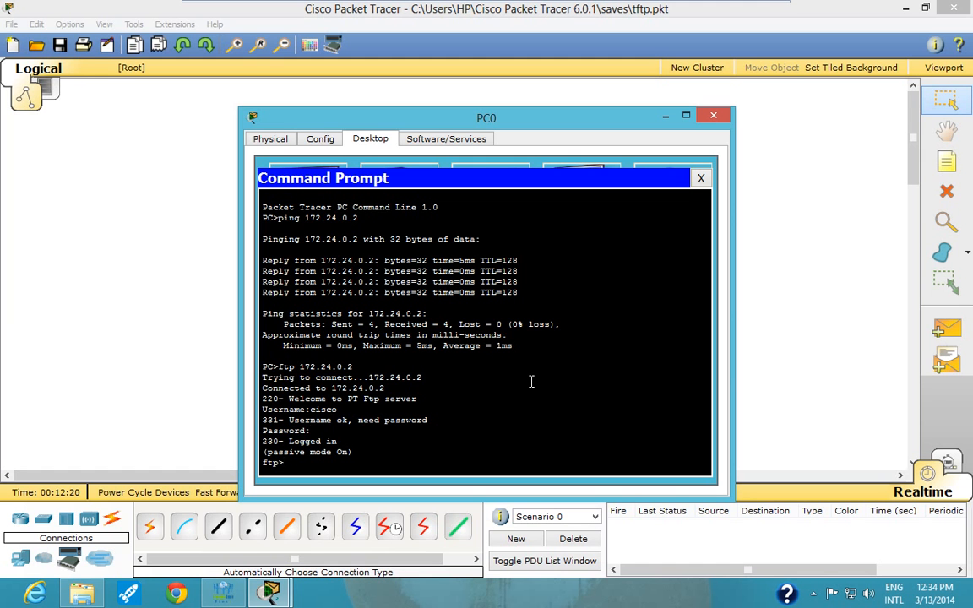
- List the FTP server's directory with dir, and close PC0's window
type("dir")
key("Return")
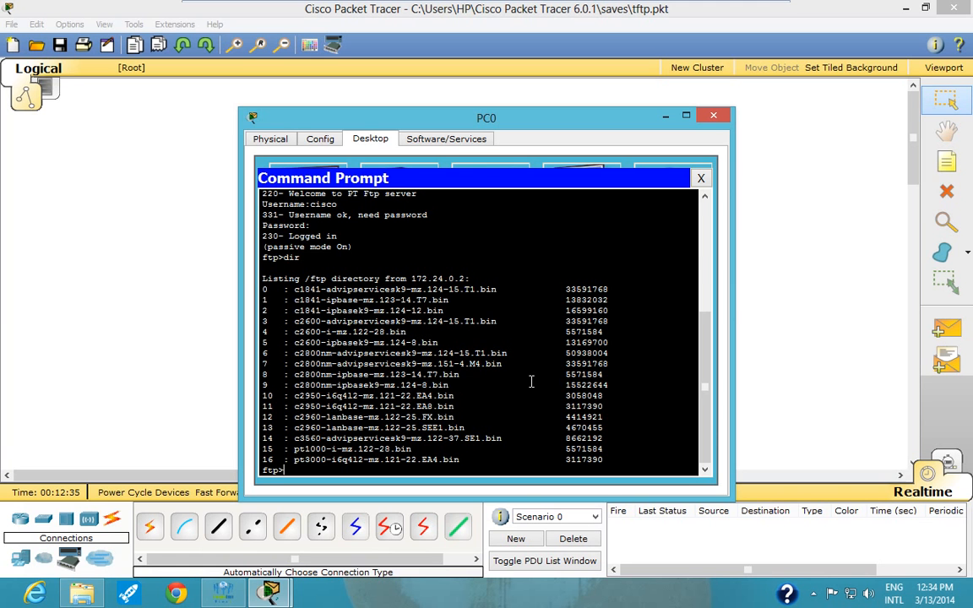
left_click(702, 179)
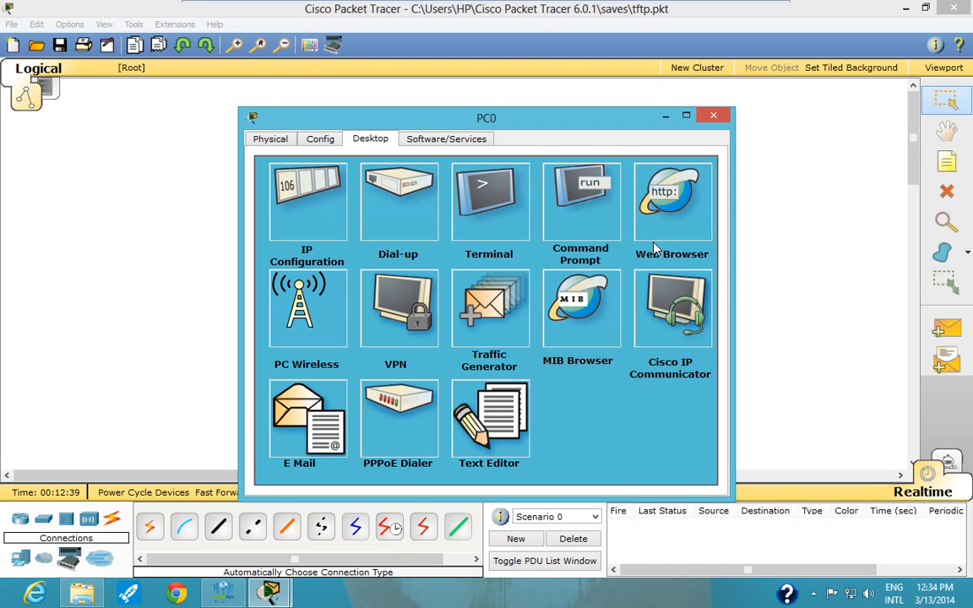
left_click(714, 115)
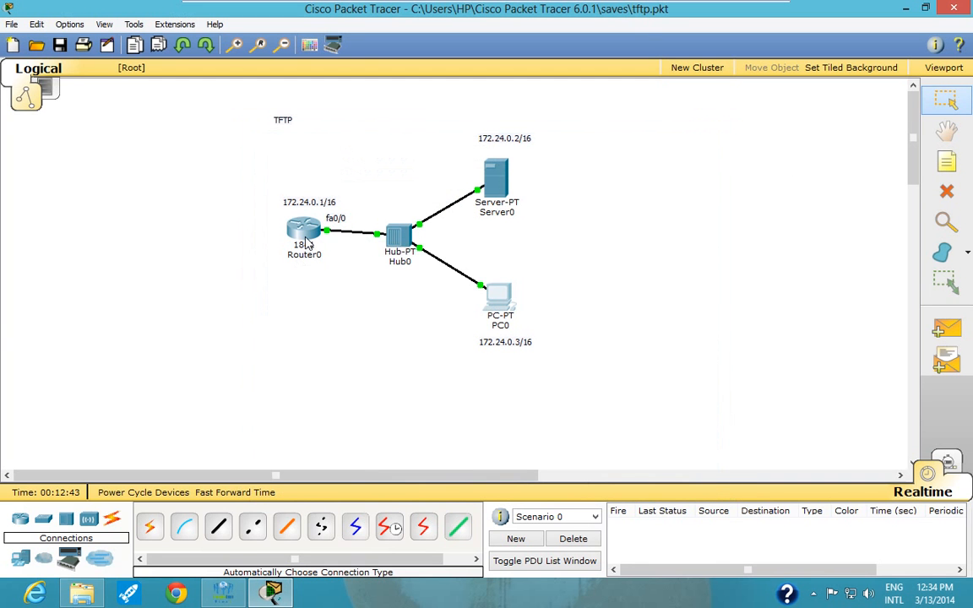
- Leave interface configuration in Router0's command line and set the router's hostname to r1
mouse_move(306, 242)
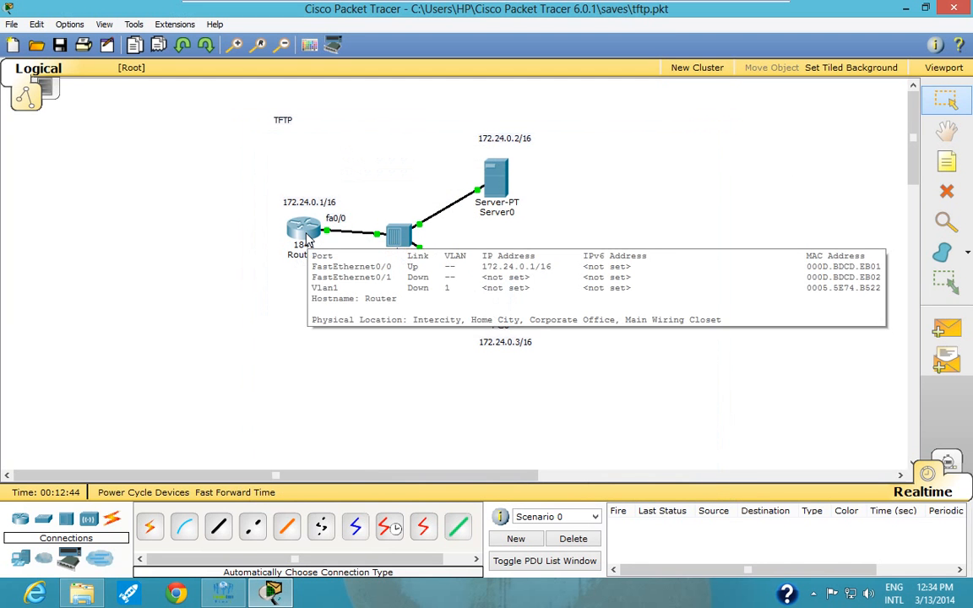
left_click(306, 243)
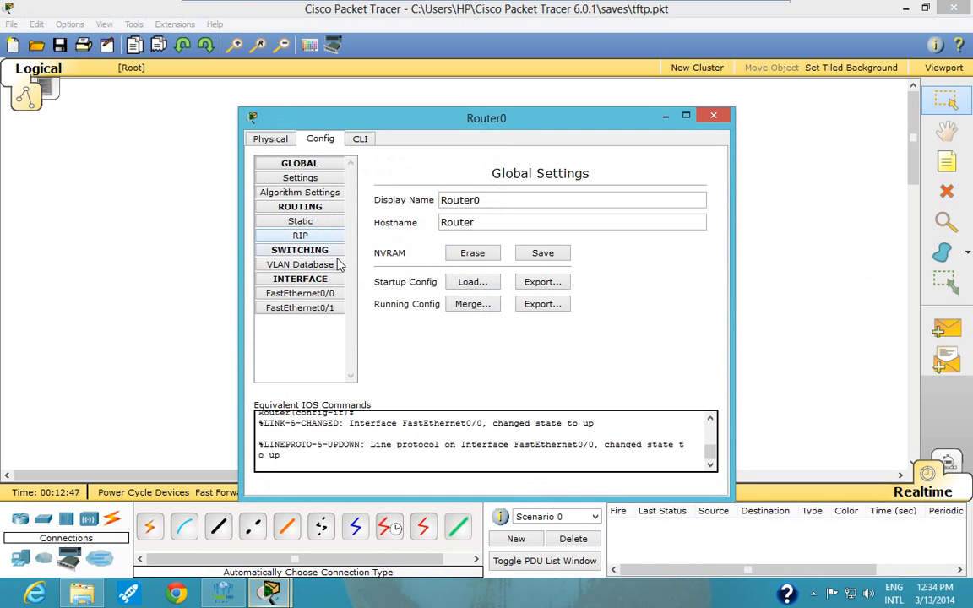
left_click(361, 141)
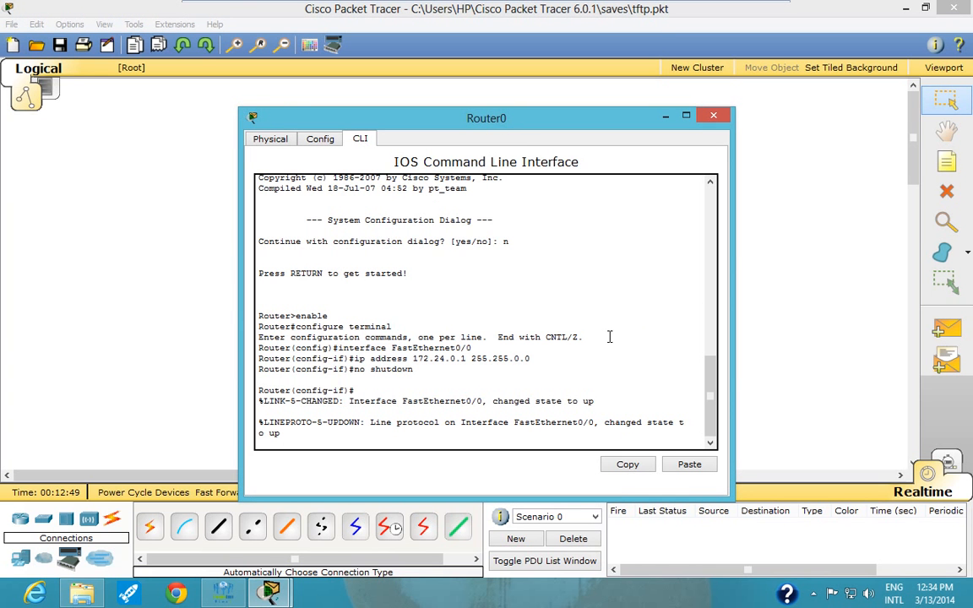
key("Return")
key("Return")
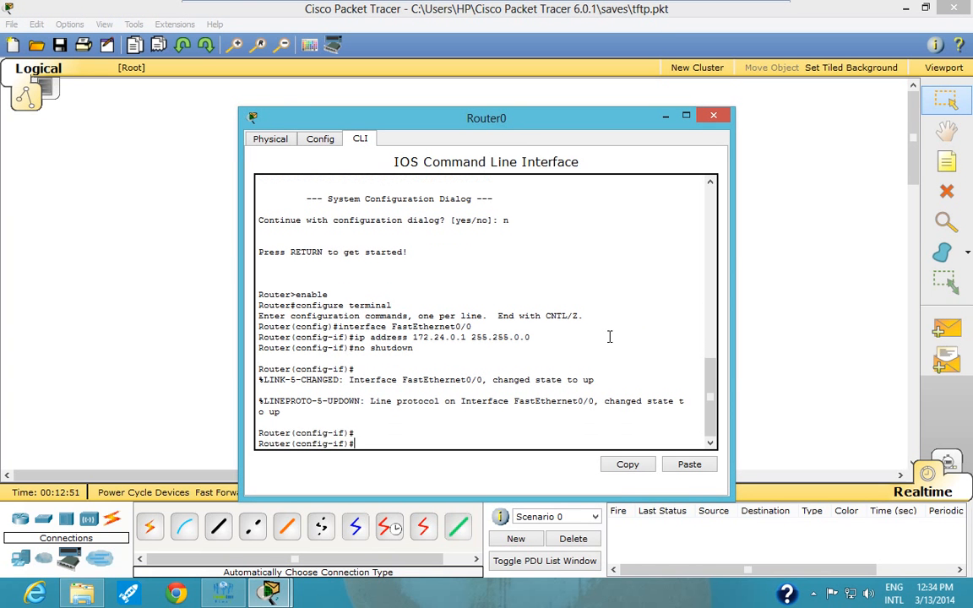
type("exit")
key("Return")
type("hos")
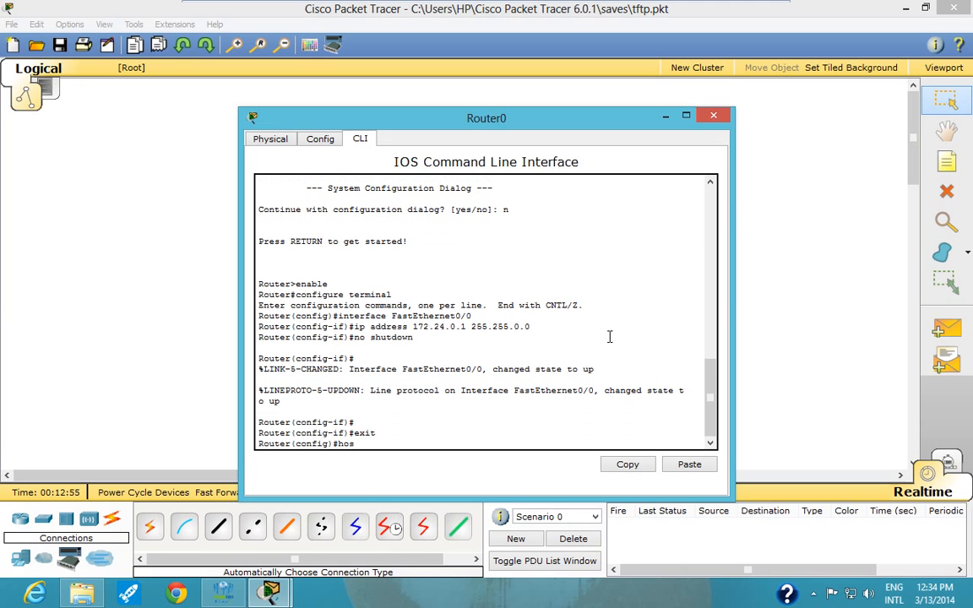
type("tname r1")
key("Return")
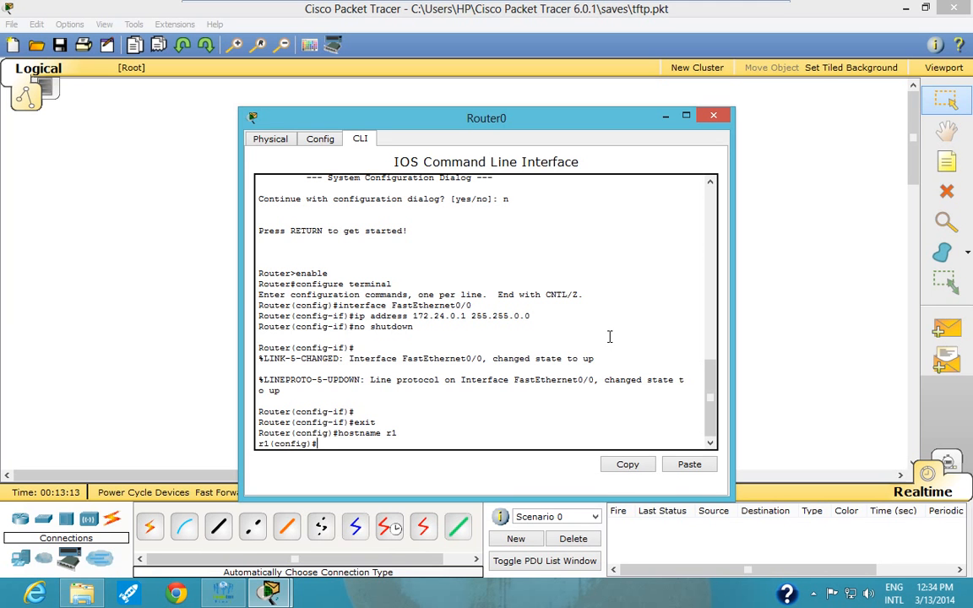
- End configuration mode on r1 and save the running configuration with copy run start, accepting the default destination filename startup-config
type("end")
key("Return")
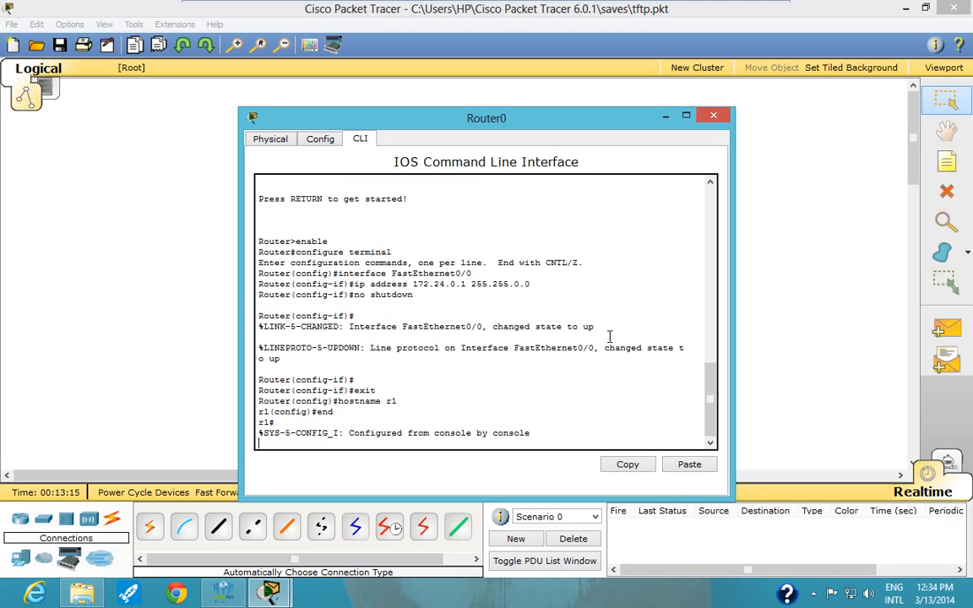
type("copy")
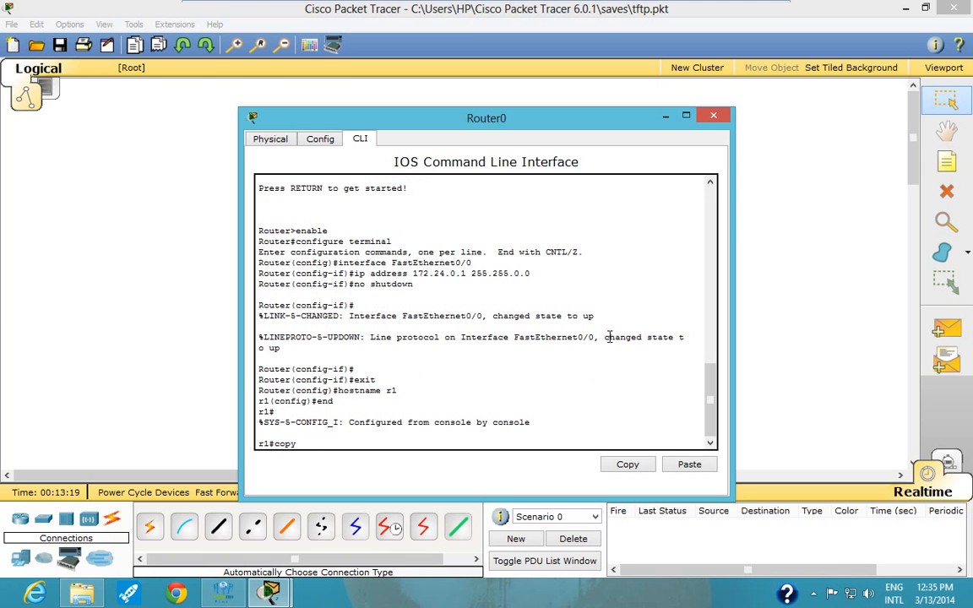
type(" run start")
left_click(227, 596)
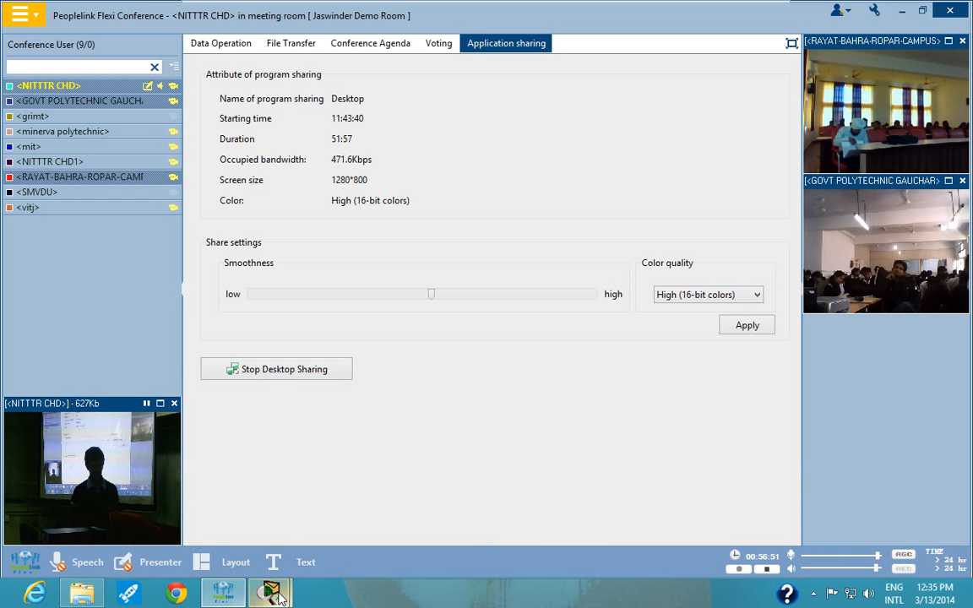
mouse_move(275, 595)
left_click(333, 539)
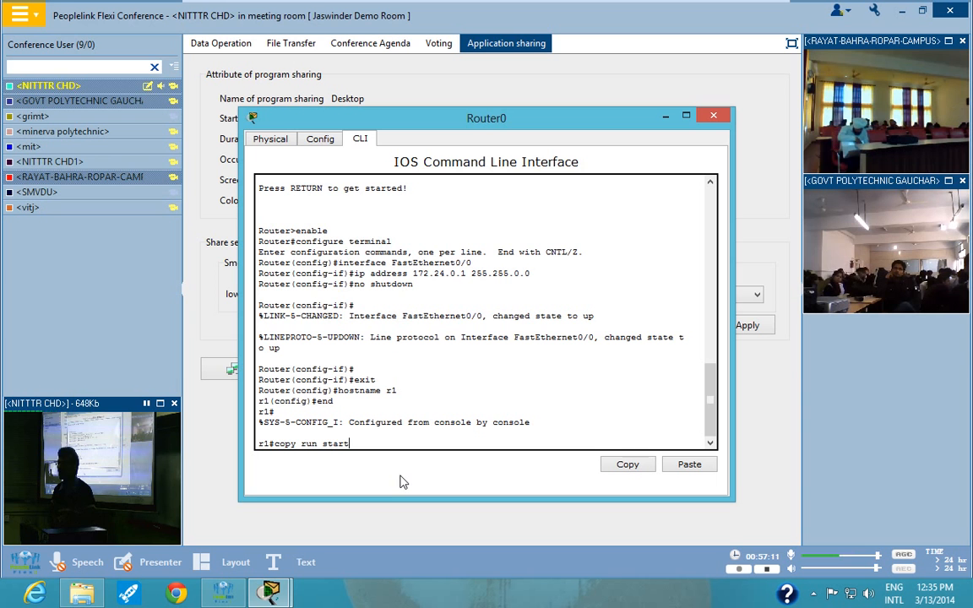
key("Return")
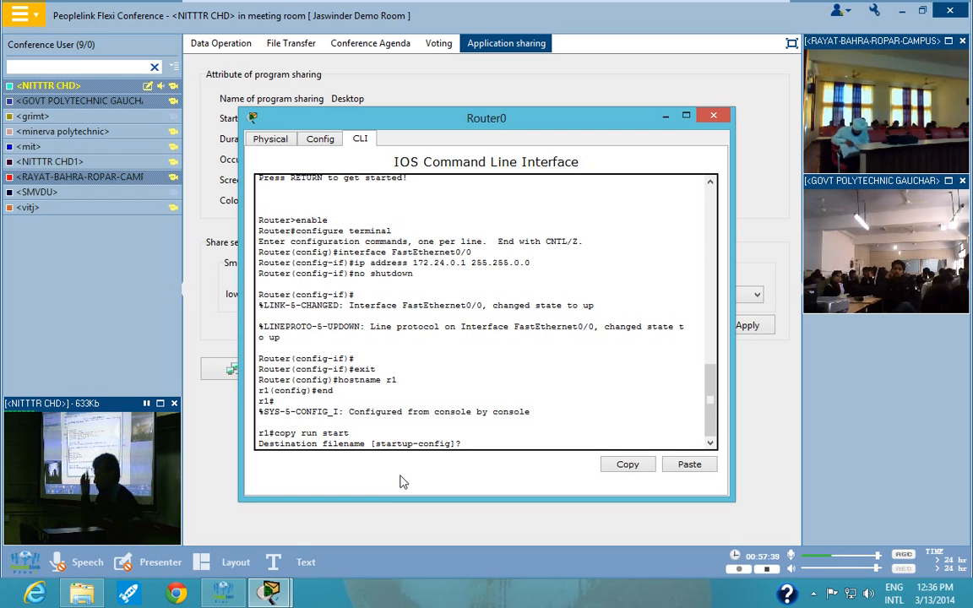
key("Return")
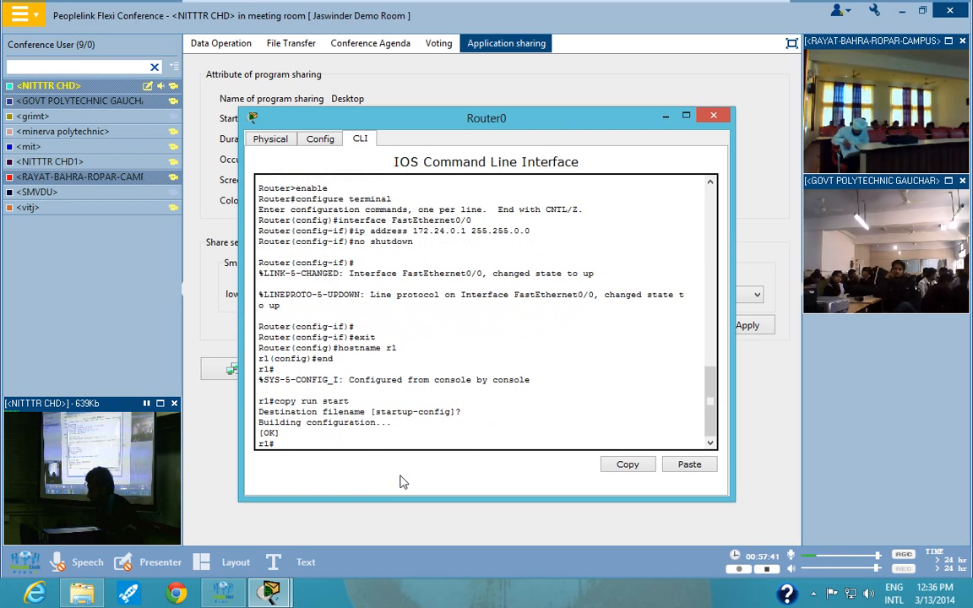
key("Return")
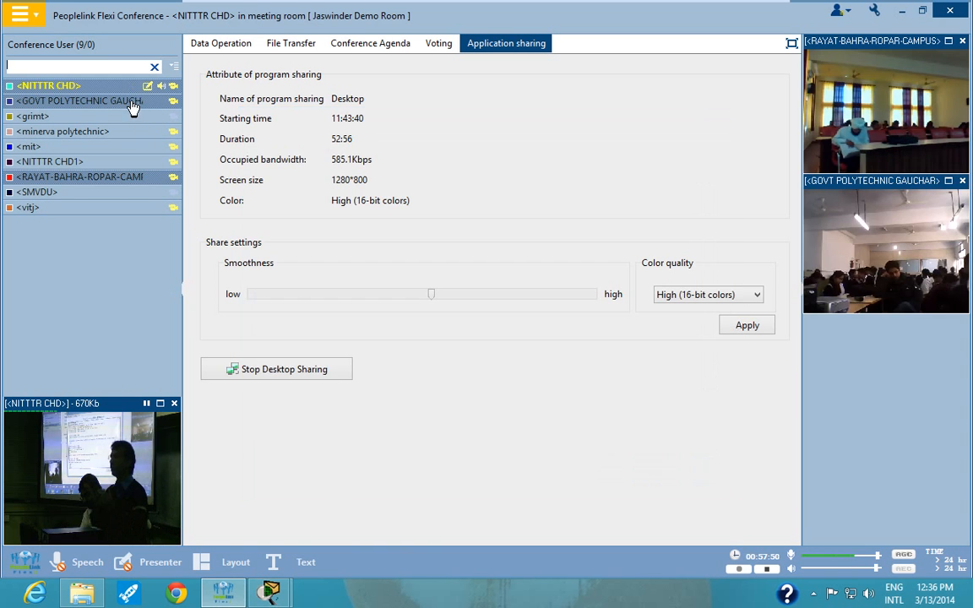
- Switch to the conference window, close the videos of RAYAT-BAHRA-ROPAR-CAMPUS and GOVT POLYTECHNIC GAUCHAR, and stop desktop sharing
left_click(192, 211)
left_click(137, 102)
left_click(138, 178)
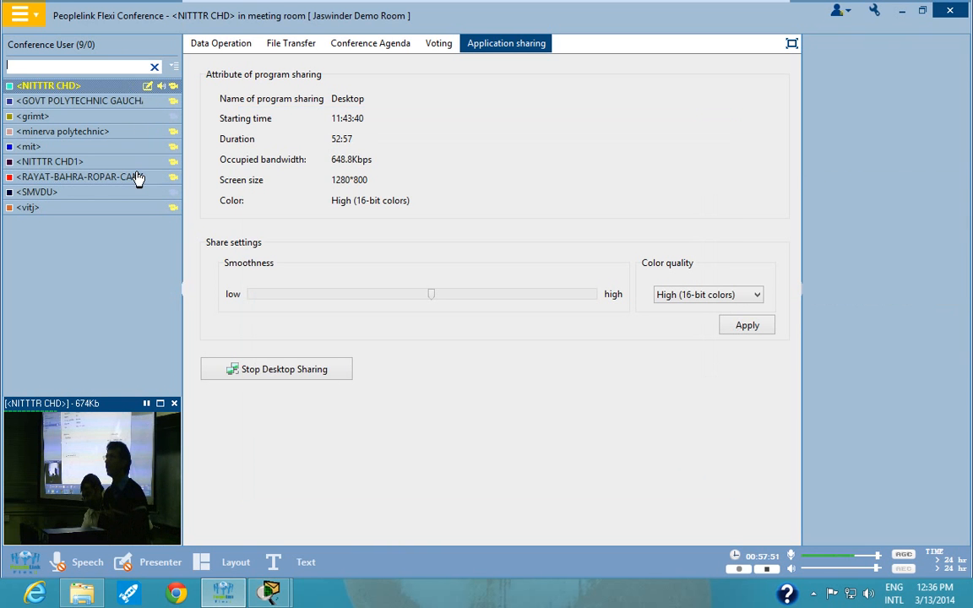
left_click(300, 375)
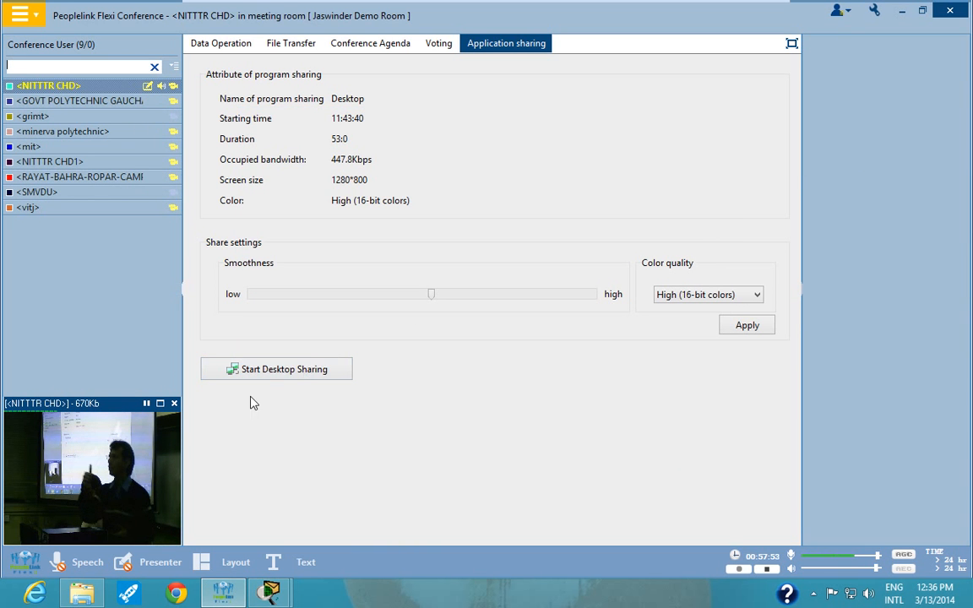
- View the NITTTR CHD video in full screen and return to the conference window
left_click(160, 404)
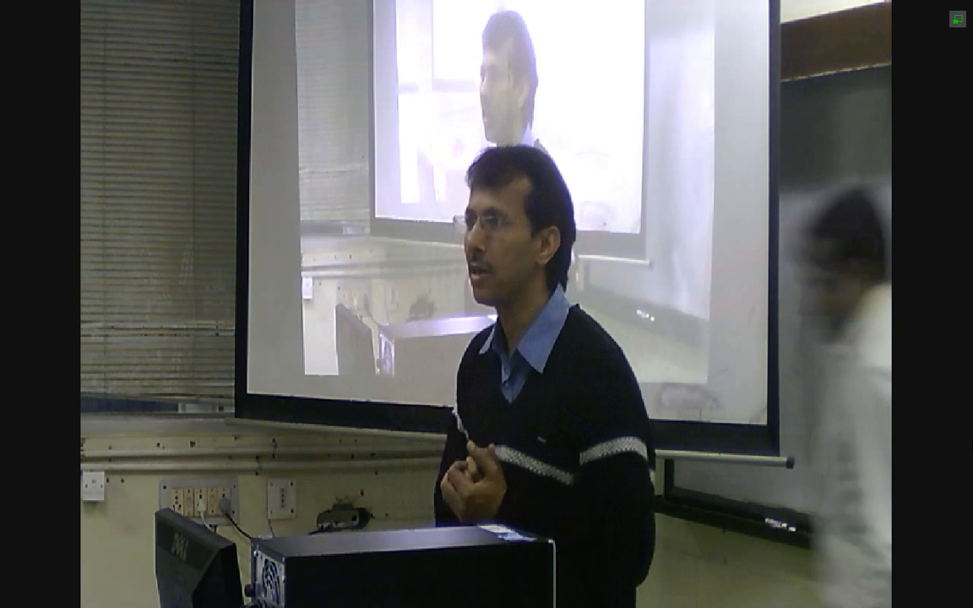
double_click(578, 166)
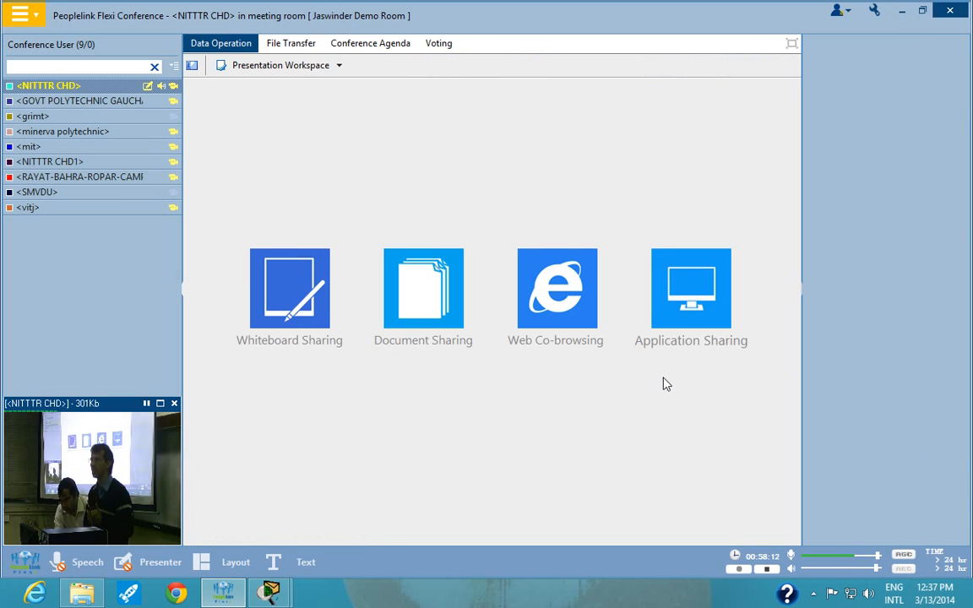
- Share the Desktop through application sharing with the mirror driver capture mode, and minimize the conference window
left_click(691, 288)
left_click(394, 169)
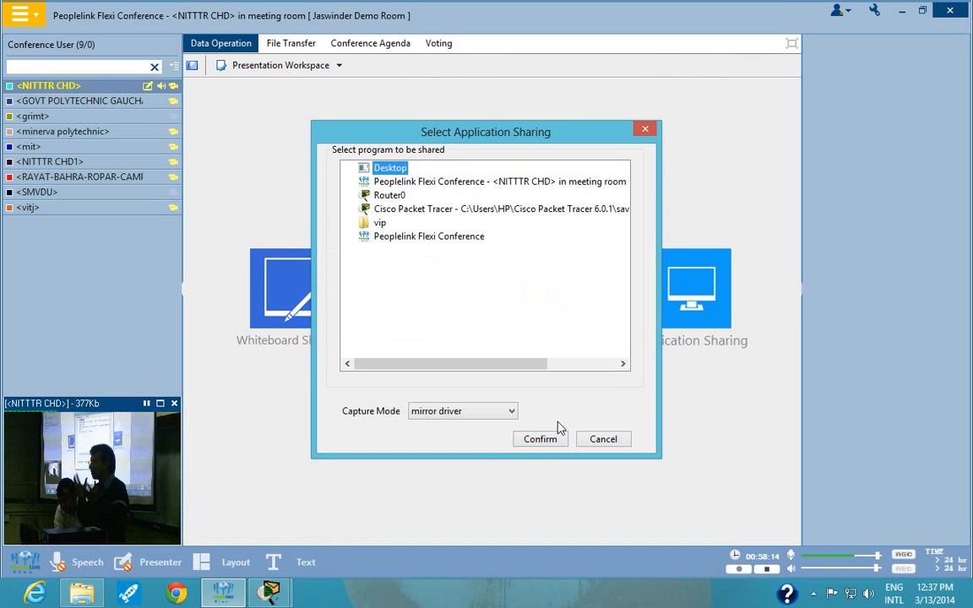
left_click(540, 440)
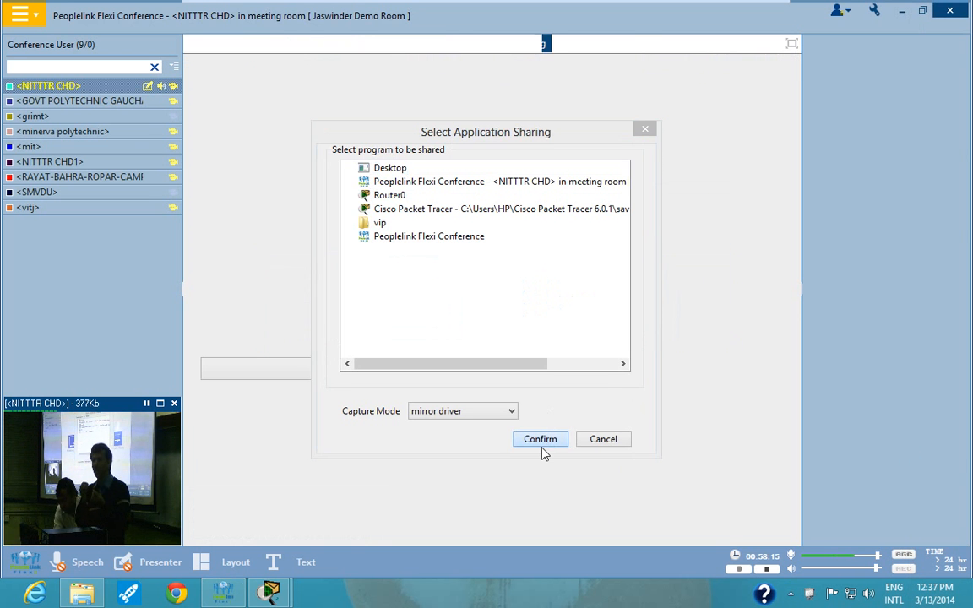
left_click(903, 15)
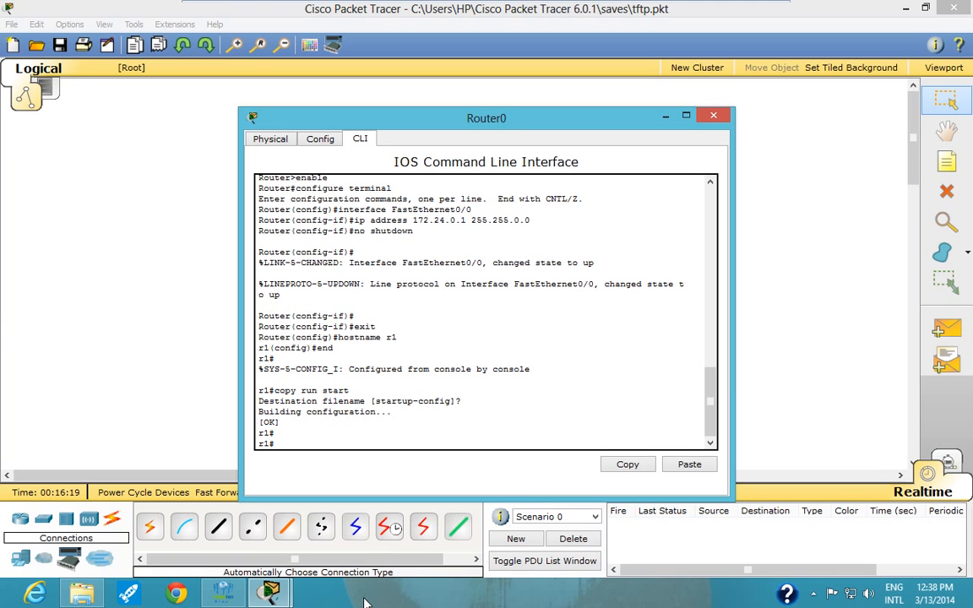
- Start backing up r1's startup configuration to a TFTP server with copy startup-config tftp
type("copy star")
key("Tab")
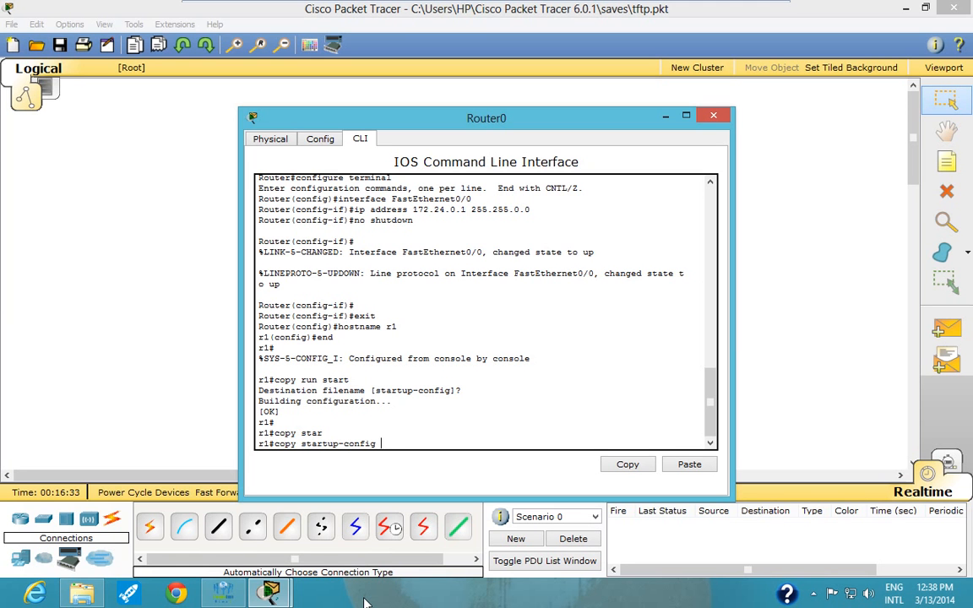
type("tftp")
key("Return")
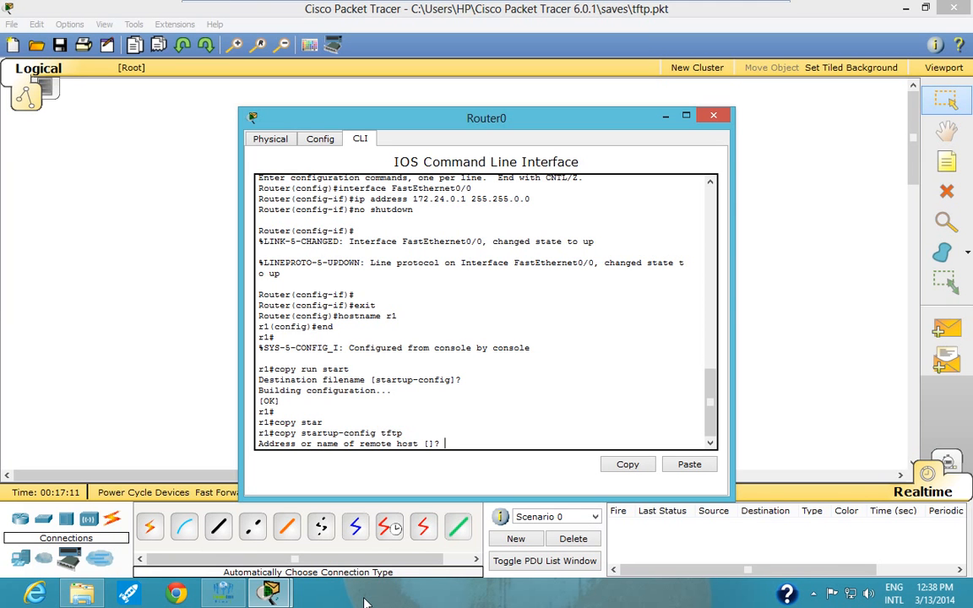
- Set the remote TFTP host to 172.24.0.2 and accept the default destination filename r1-confg to complete the backup
type("172.24.0.2")
key("Return")
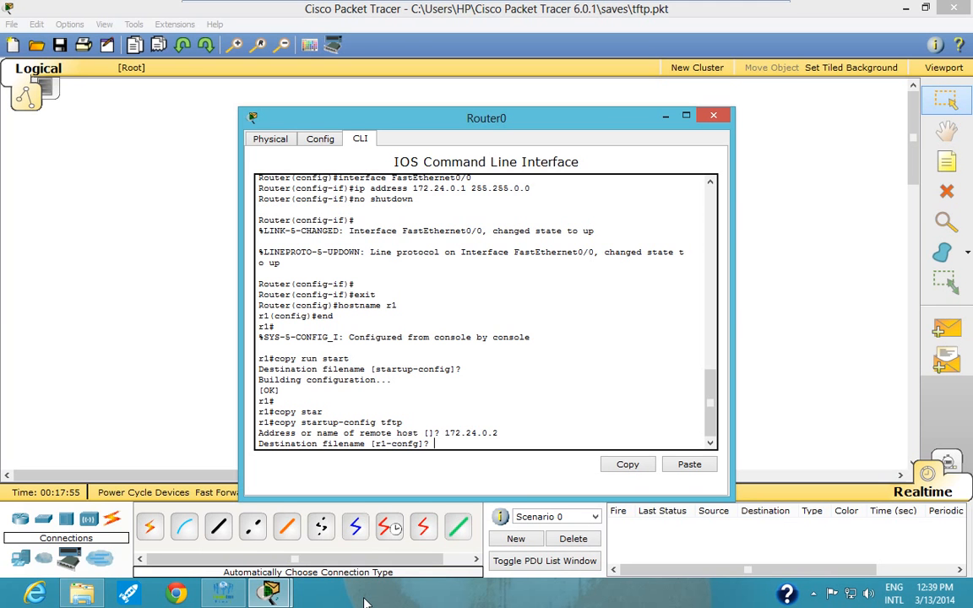
key("Return")
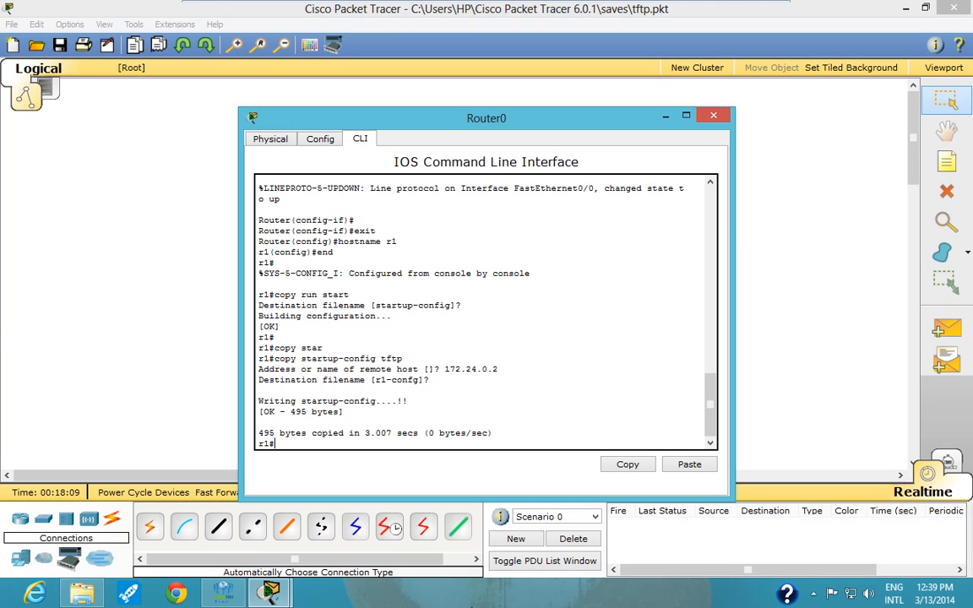
- Minimize Router0's window, check Server0's TFTP file list for the r1-confg backup, and minimize the server's window
left_click(664, 118)
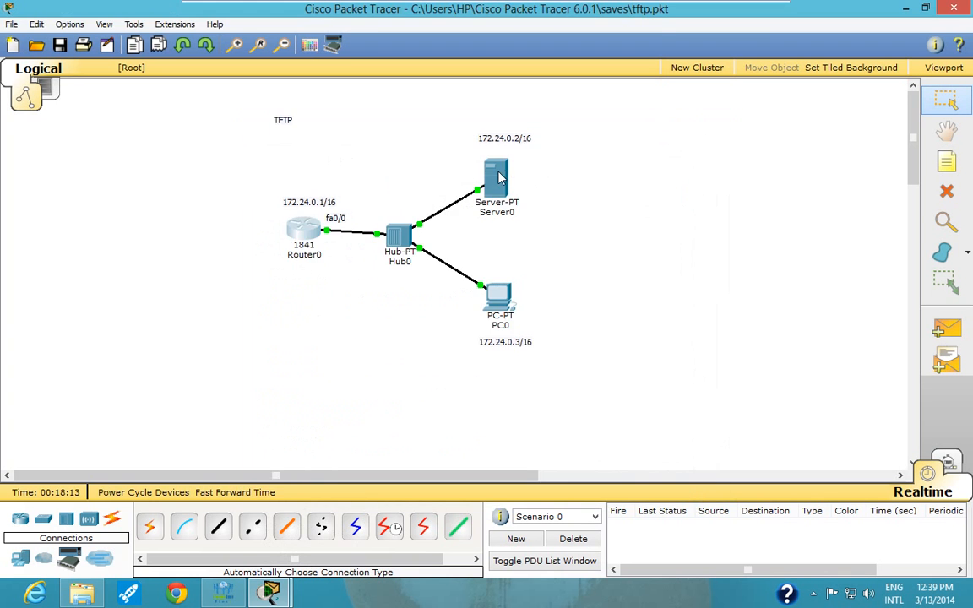
left_click(496, 178)
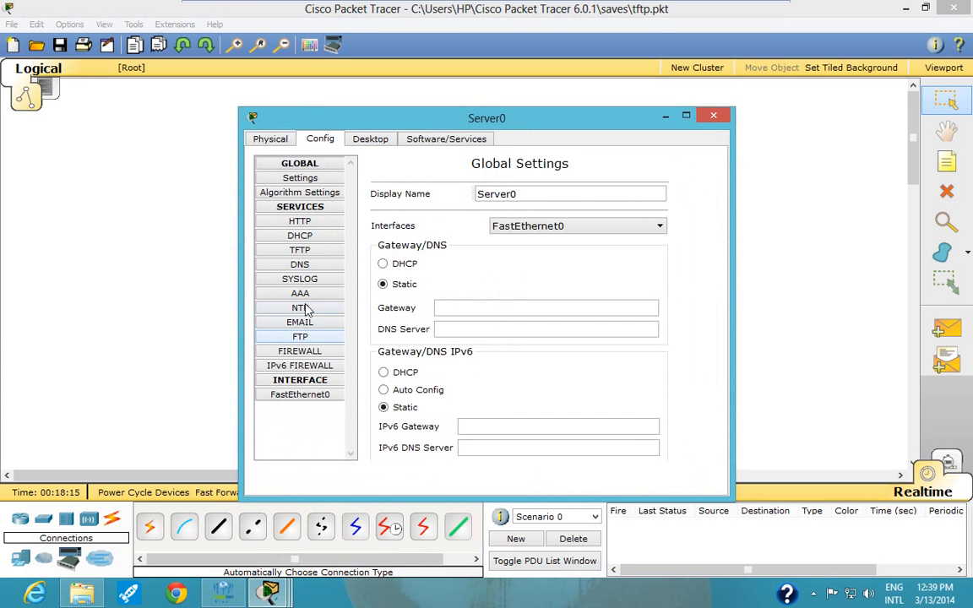
left_click(299, 253)
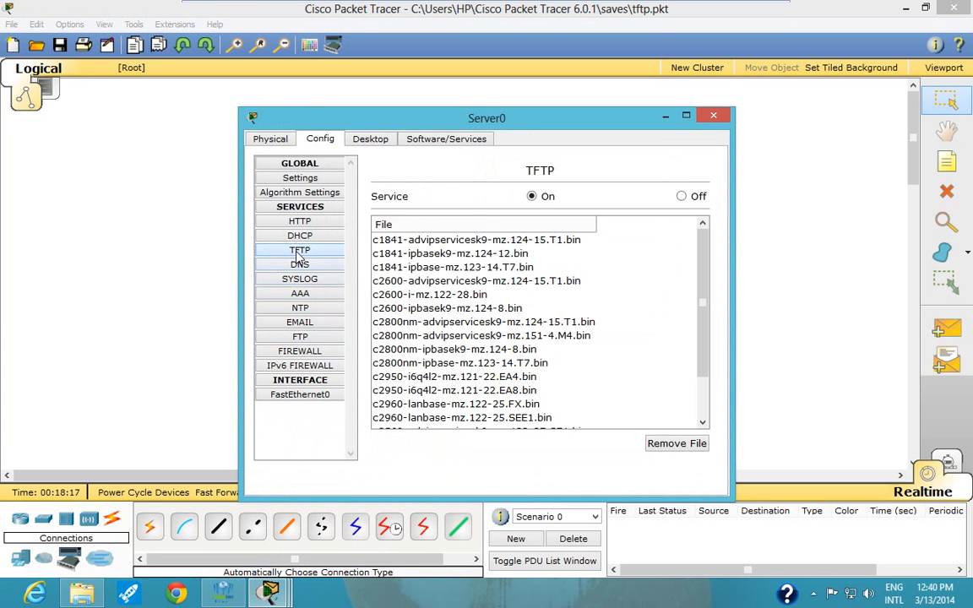
scroll(704, 332, "down", 2)
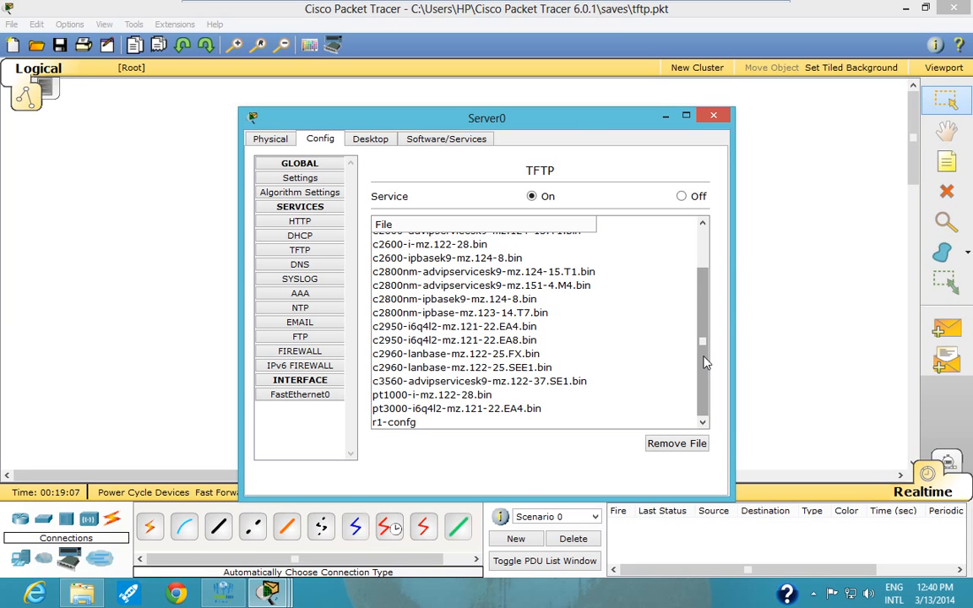
left_click(666, 115)
- Reopen Router0's command line, display the startup configuration with show start, page through it and quit the listing
left_click(298, 225)
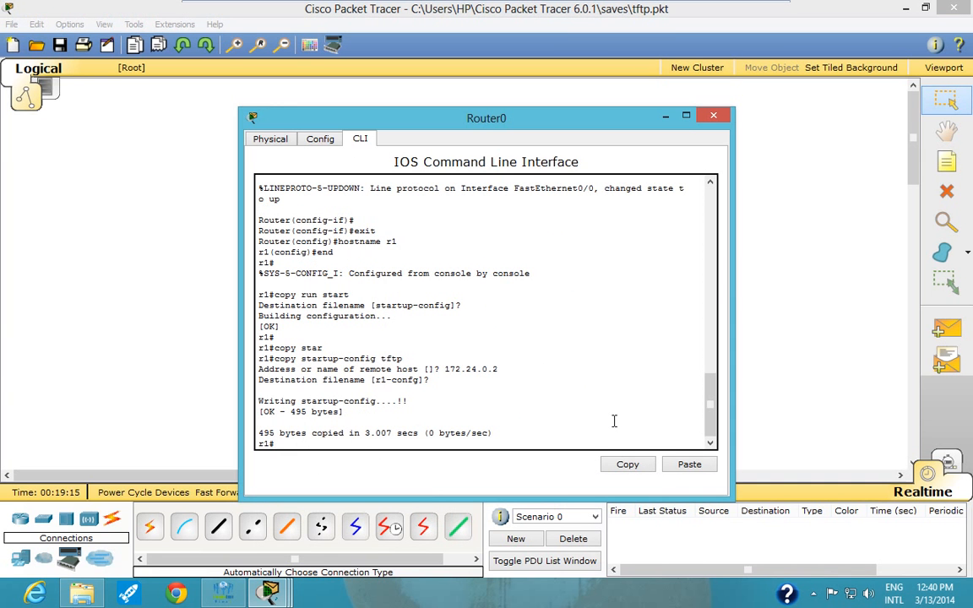
type("show sta")
key("Tab")
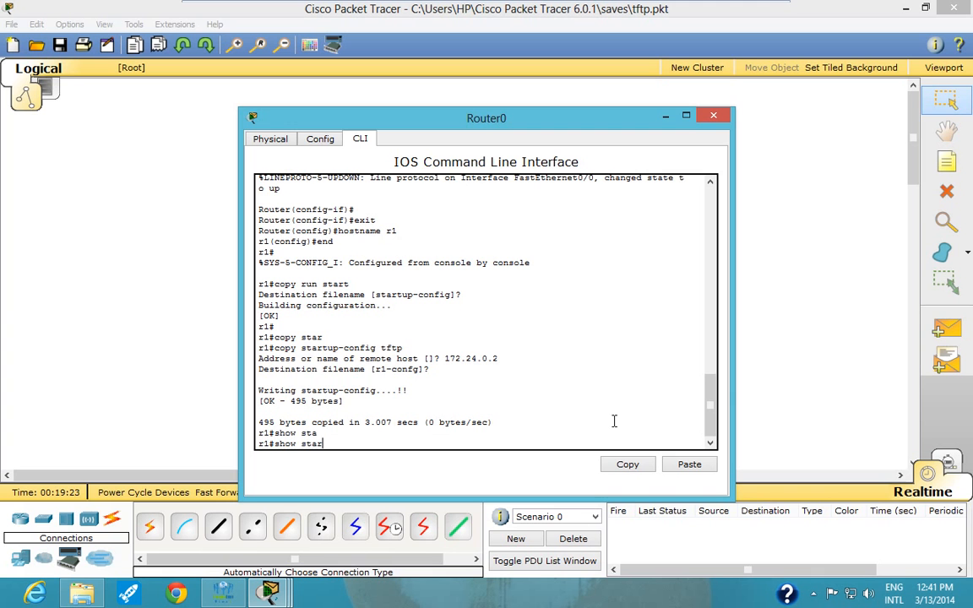
type("rt")
key("Return")
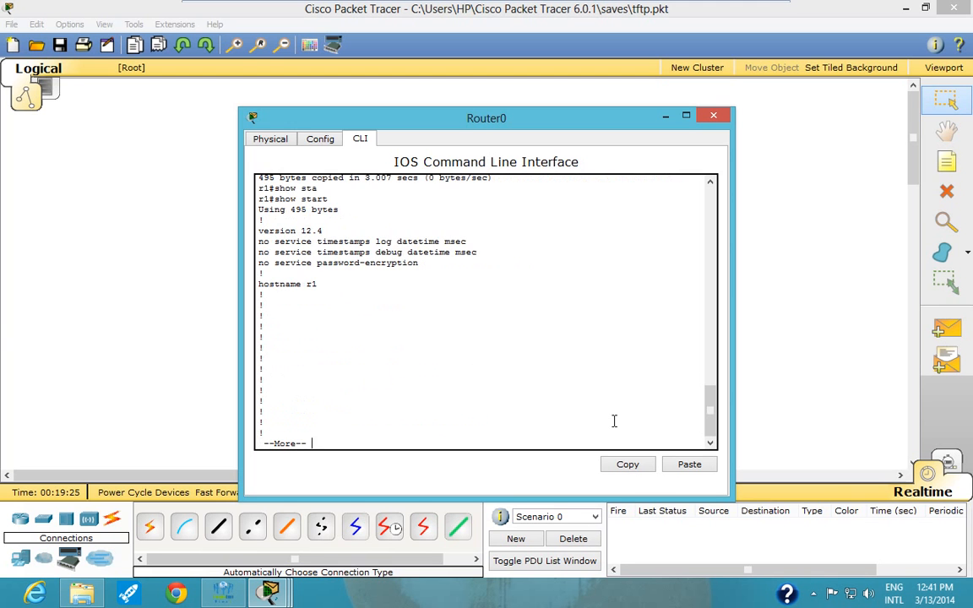
key("Return")
key("Return")
key("Return")
key("Return")
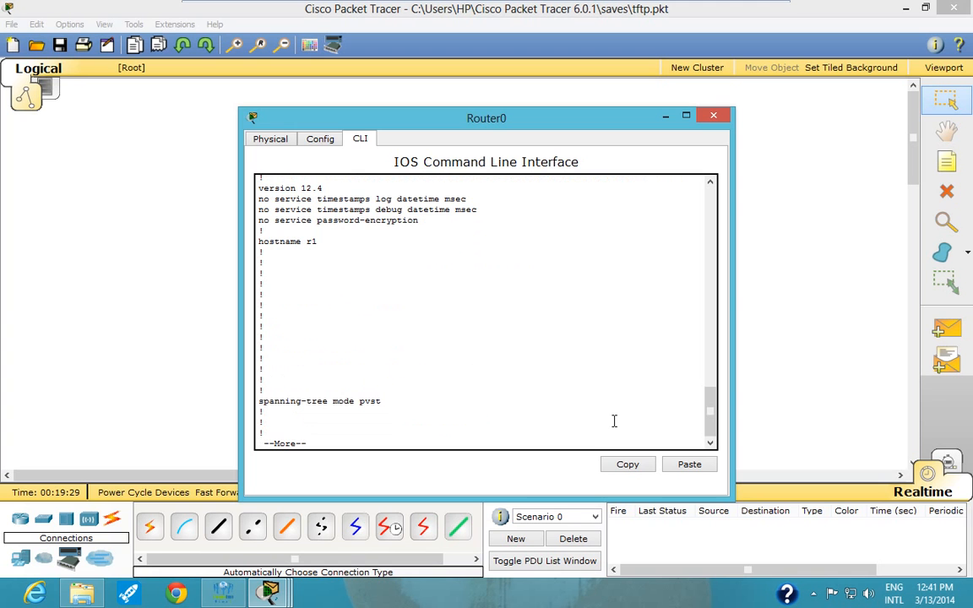
key("q")
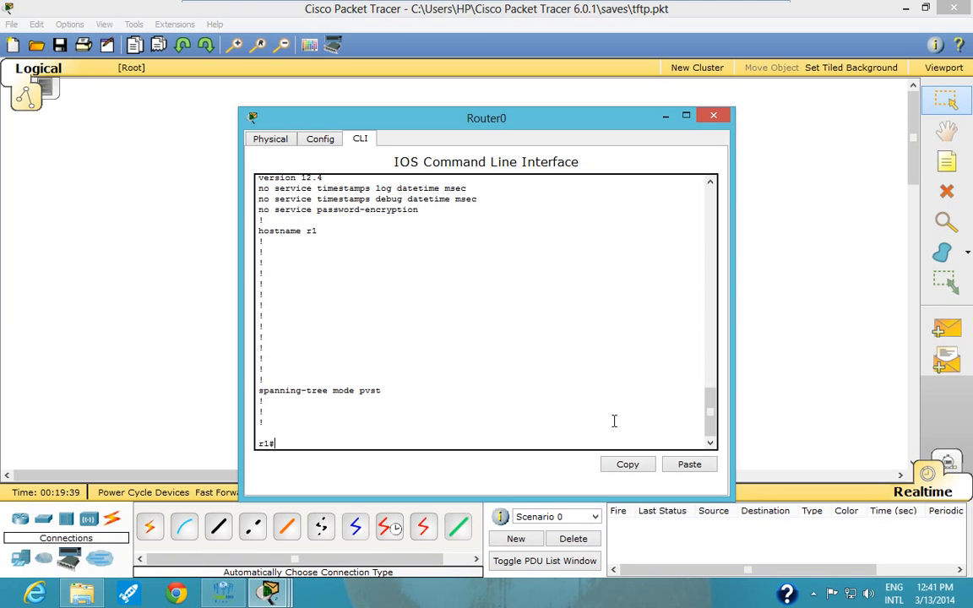
- Erase r1's startup configuration with erase startup-config and confirm the erasure
type("erase startu")
key("Tab")
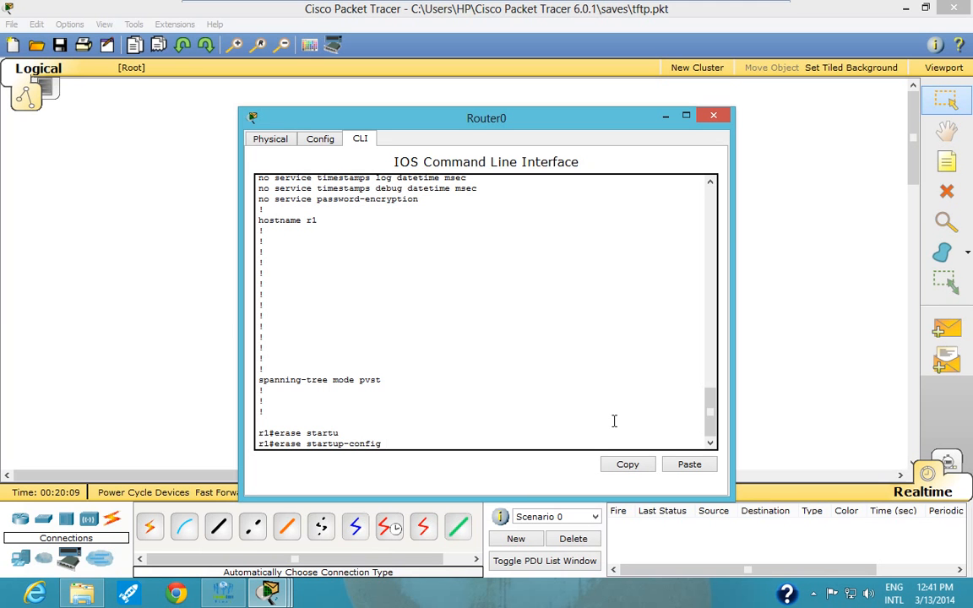
key("Return")
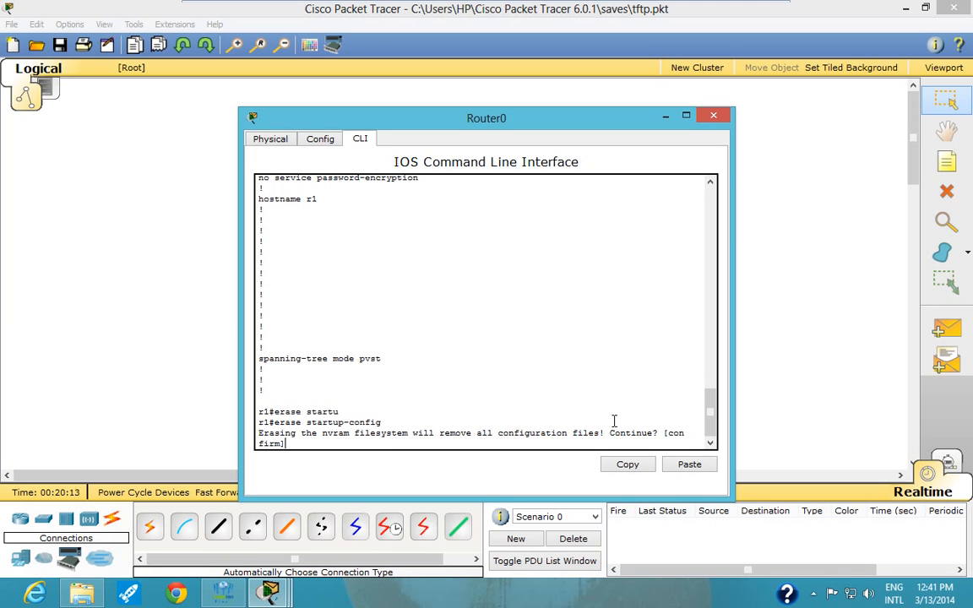
key("Return")
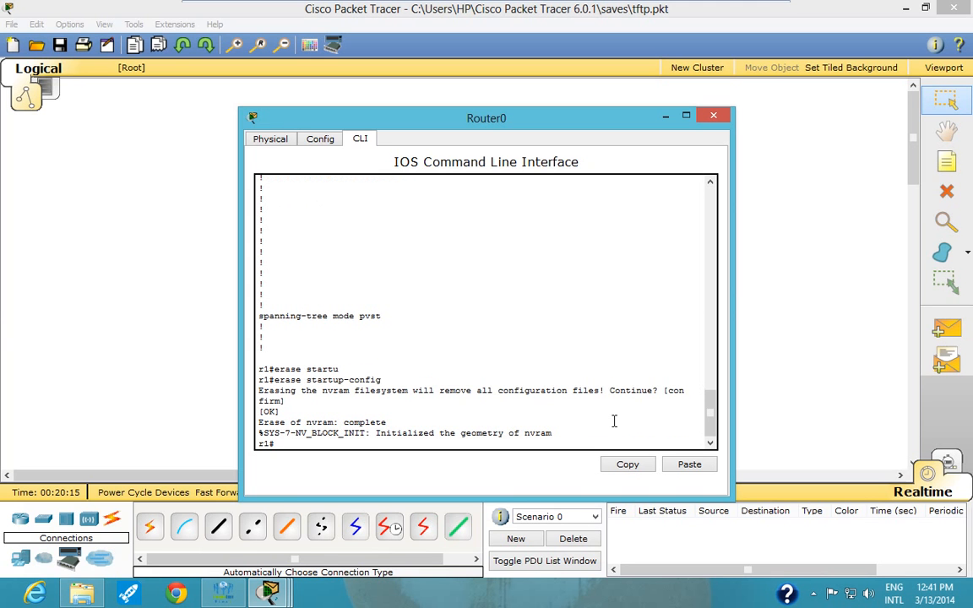
- Rerun show start on r1 to check whether a startup configuration exists
key("Up")
key("Up")
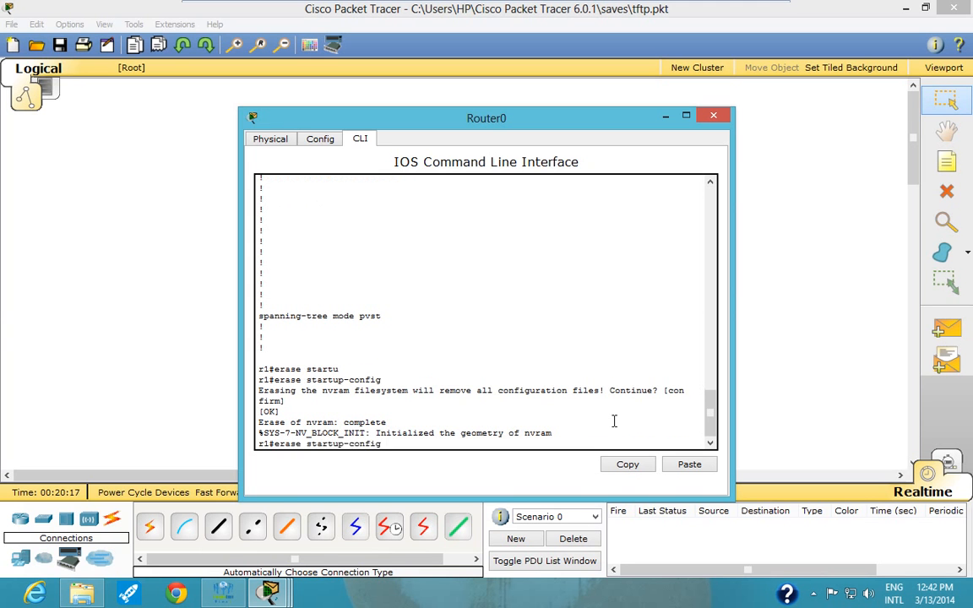
key("Return")
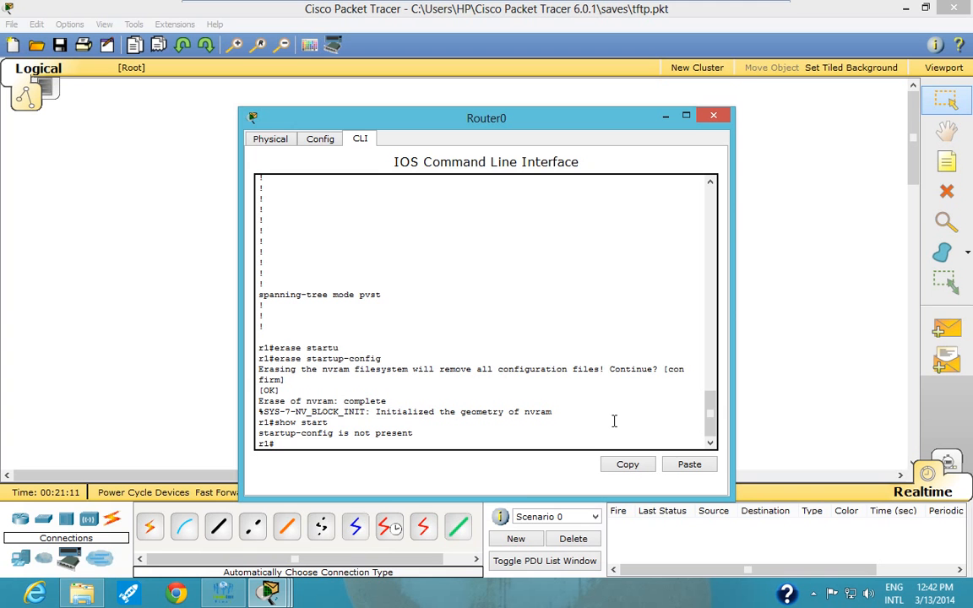
- List the copy command's sources with copy ?, enter tftp: as the source, and list its possible destinations
type("copy ?")
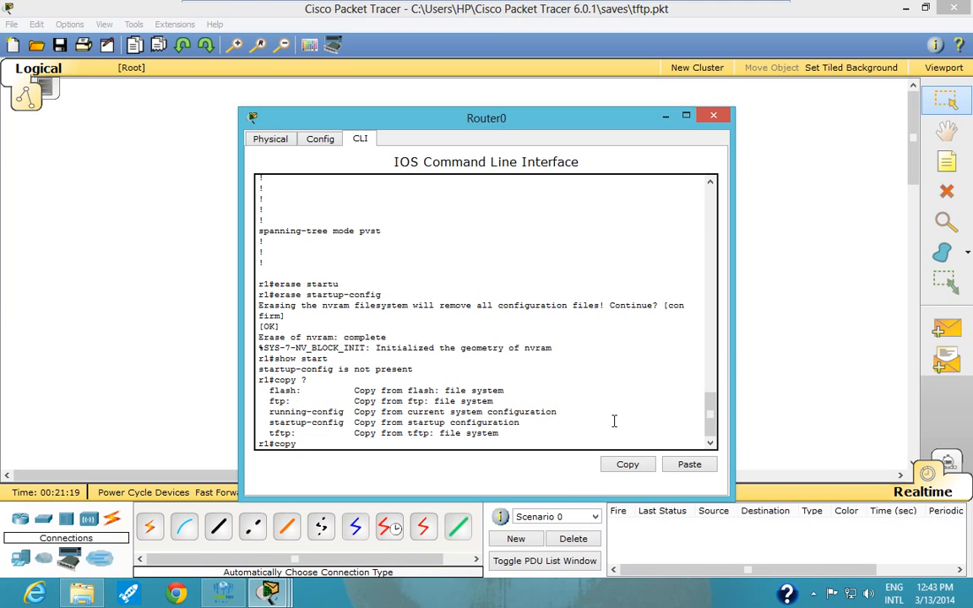
type("tftp:")
- Start restoring the startup configuration with copy tftp: startup-config, using 172.24.0.2 as the remote host
type("?")
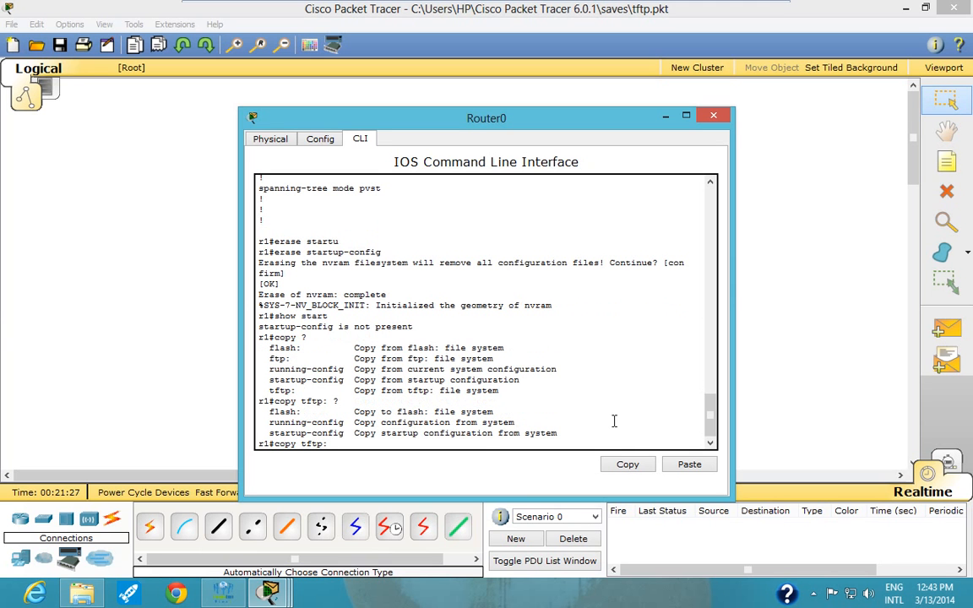
type("star")
key("Tab")
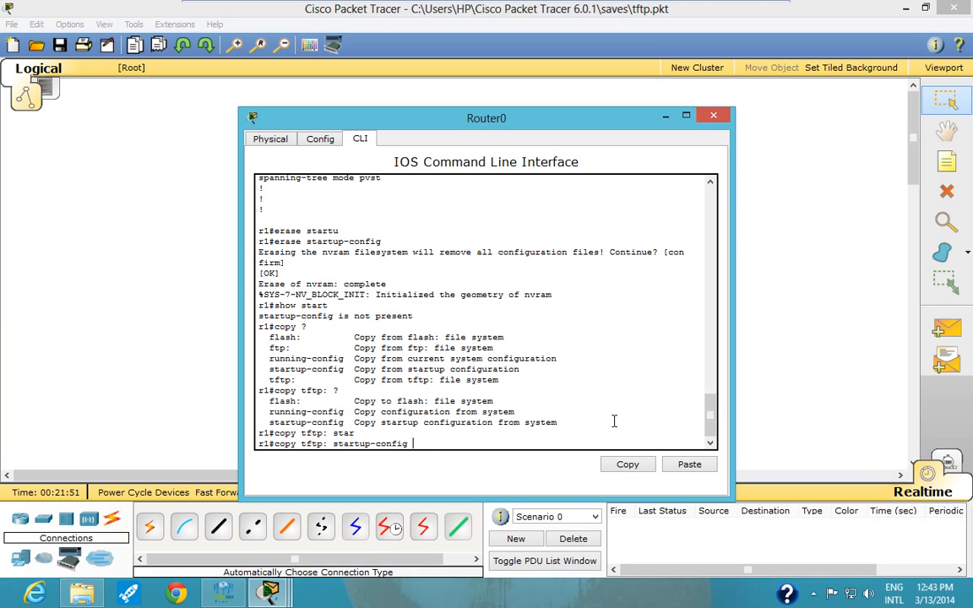
key("Return")
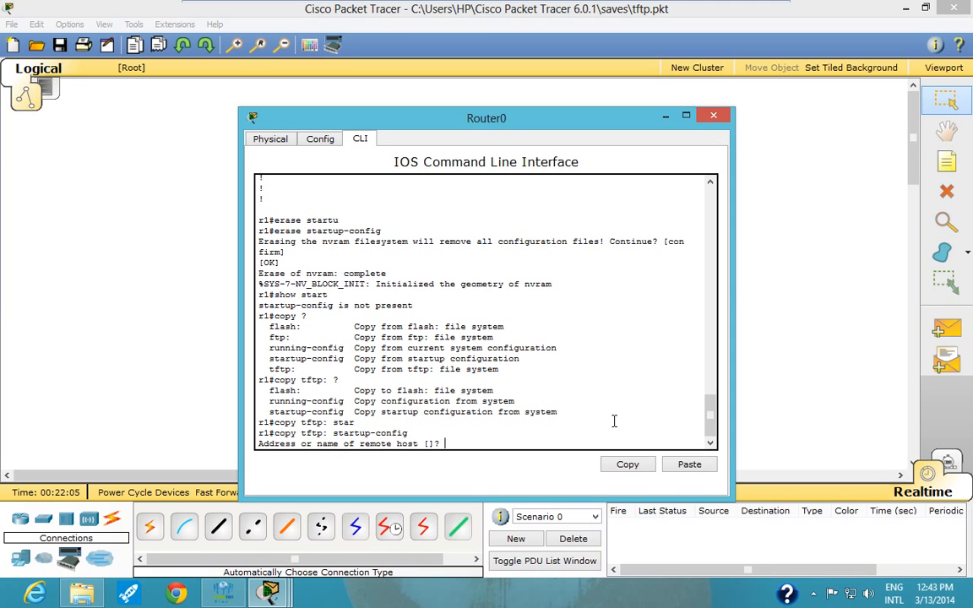
type("172.2")
type("4.0.2")
key("Return")
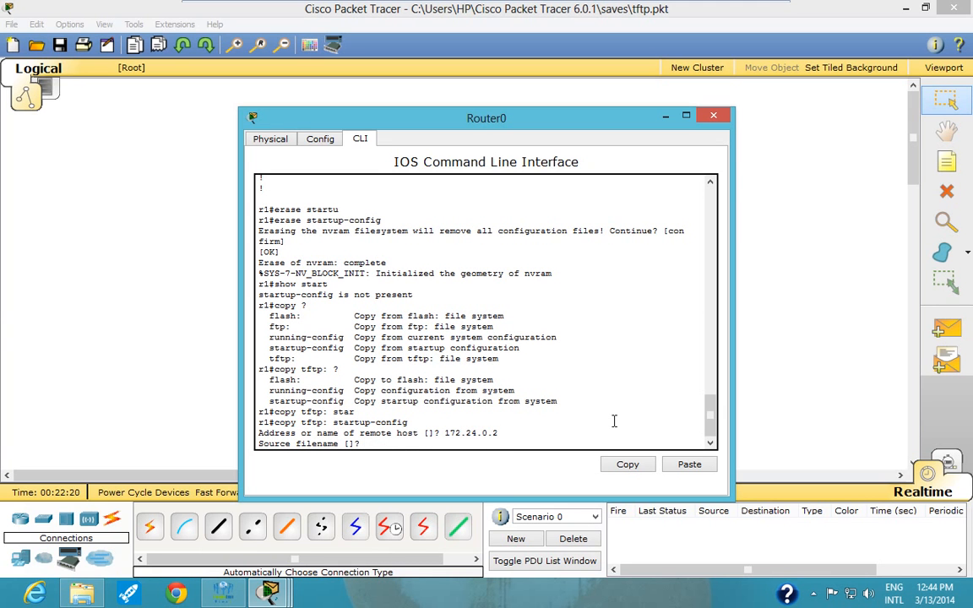
- Enter r1-confg as the source filename and accept the default destination startup-config to complete the restore
type("r1-config")
key("BackSpace")
key("BackSpace")
type("g")
key("Return")
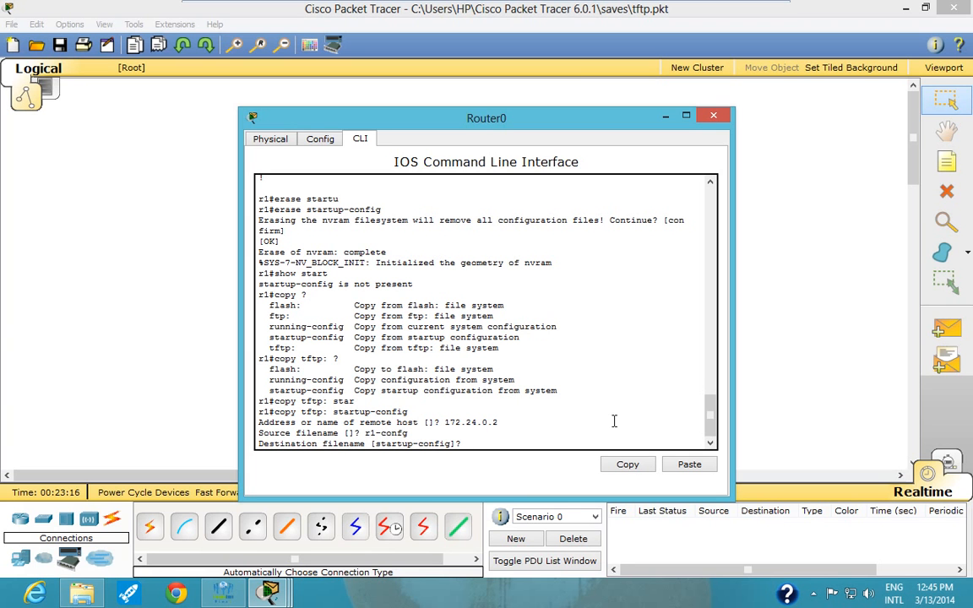
key("Return")
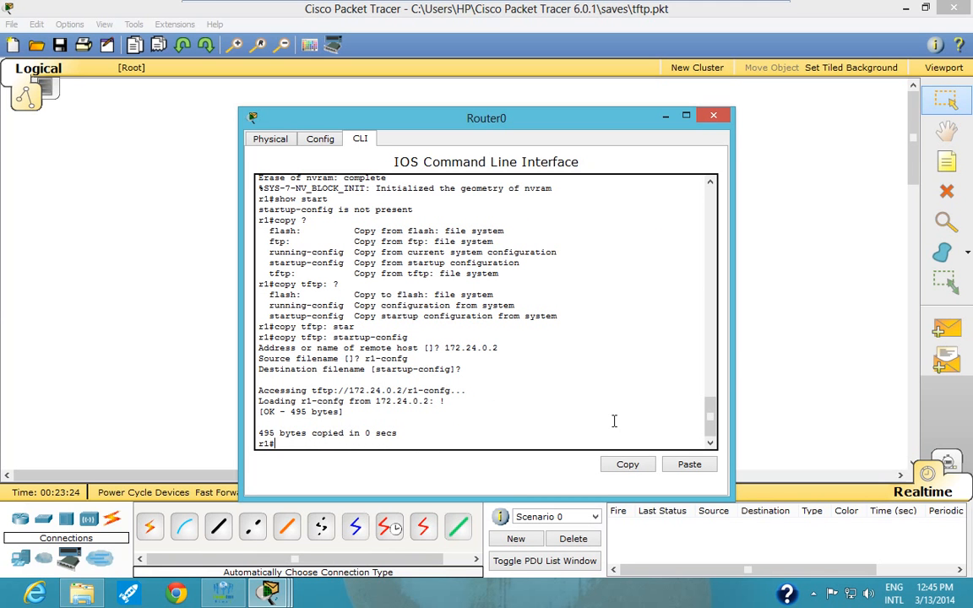
- Display r1's restored configuration with show startup-config and quit the listing
type("show st")
key("Tab")
type("artu")
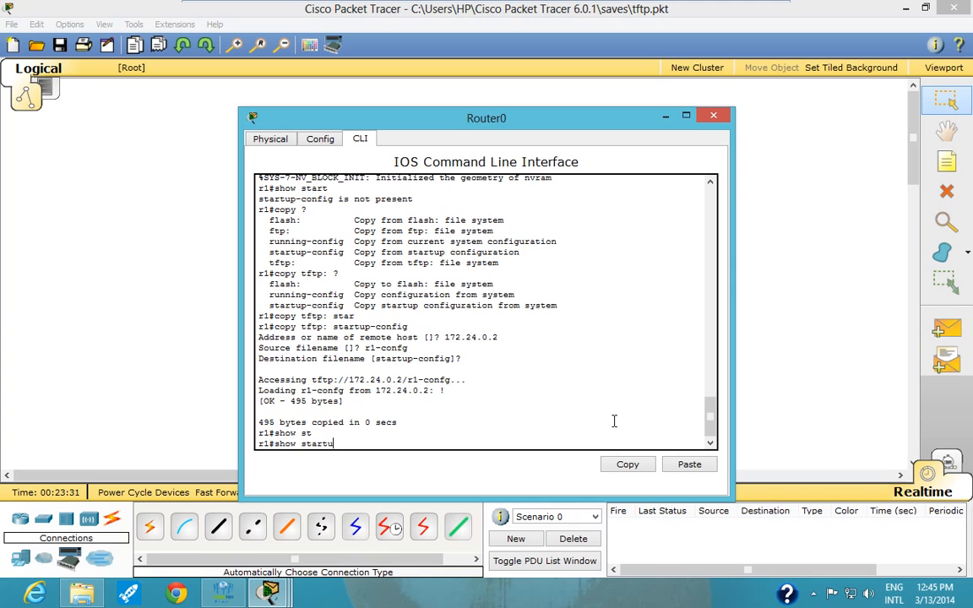
key("Tab")
key("Return")
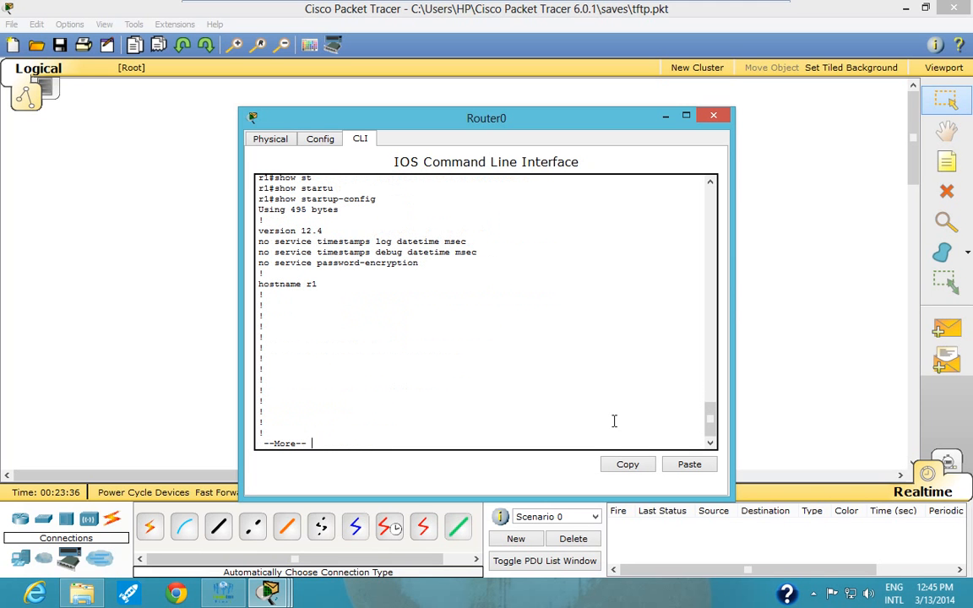
key("q")
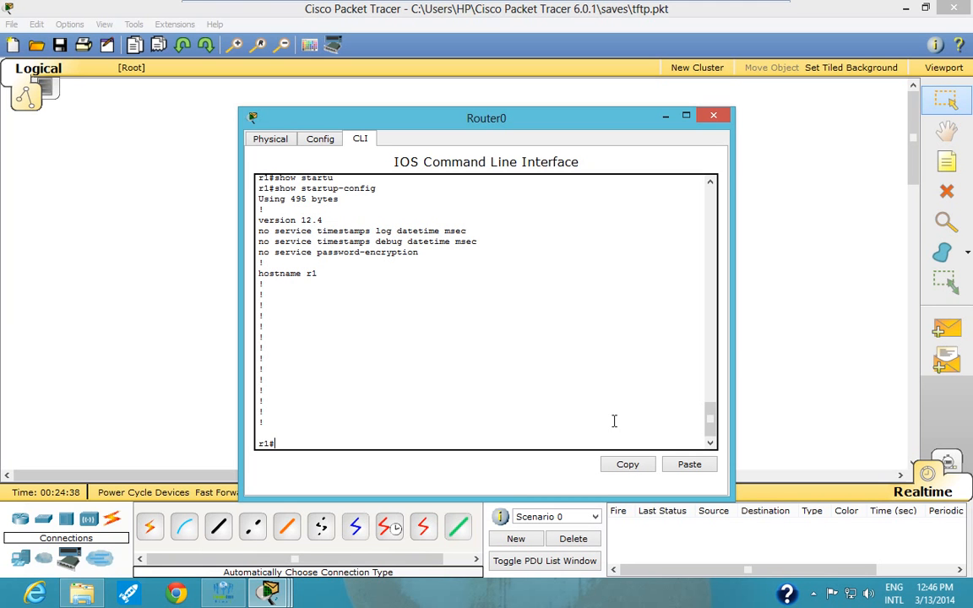
- Display r1's IOS version and hardware details with show version, paging through to the end of the output
type("show version")
key("Return")
key("space")
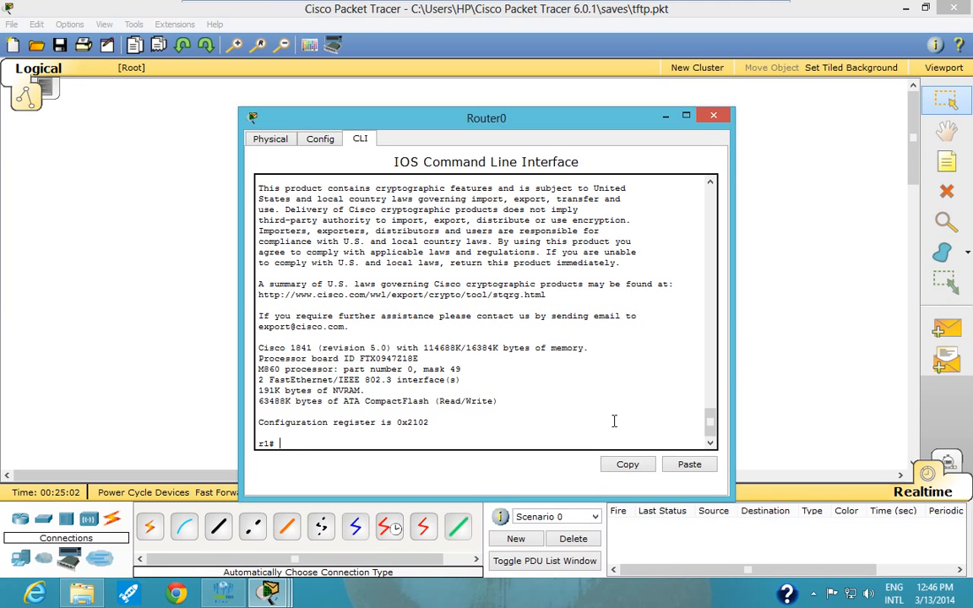
- List the files in r1's flash memory with show flash:
type("show")
type("flash:")
key("Return")
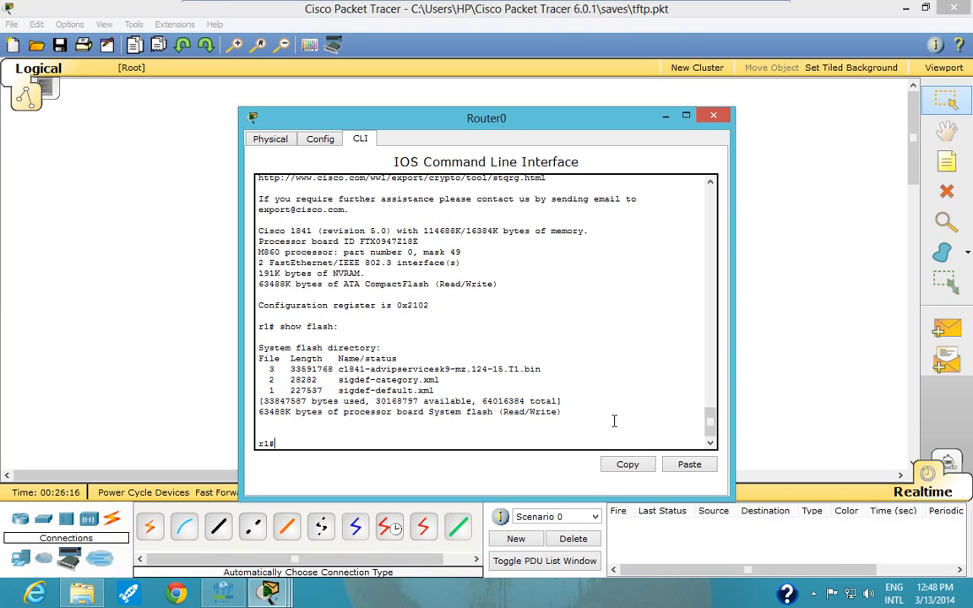
- Examine Server0's TFTP file list for 1841 router images and highlight c1841-ipbasek9-mz.124-12.bin
left_click_drag(404, 128, 104, 135)
left_click(414, 120)
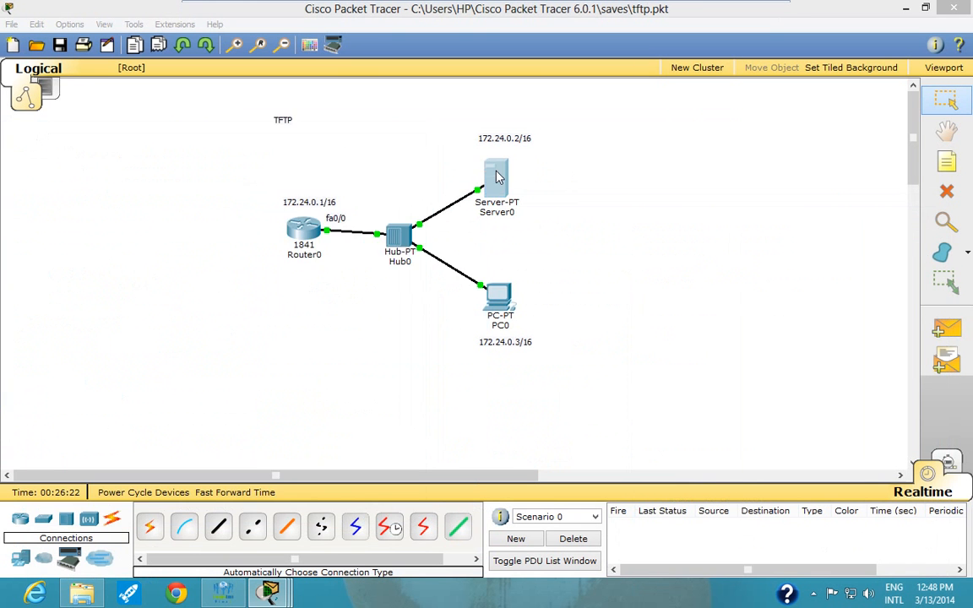
left_click(497, 182)
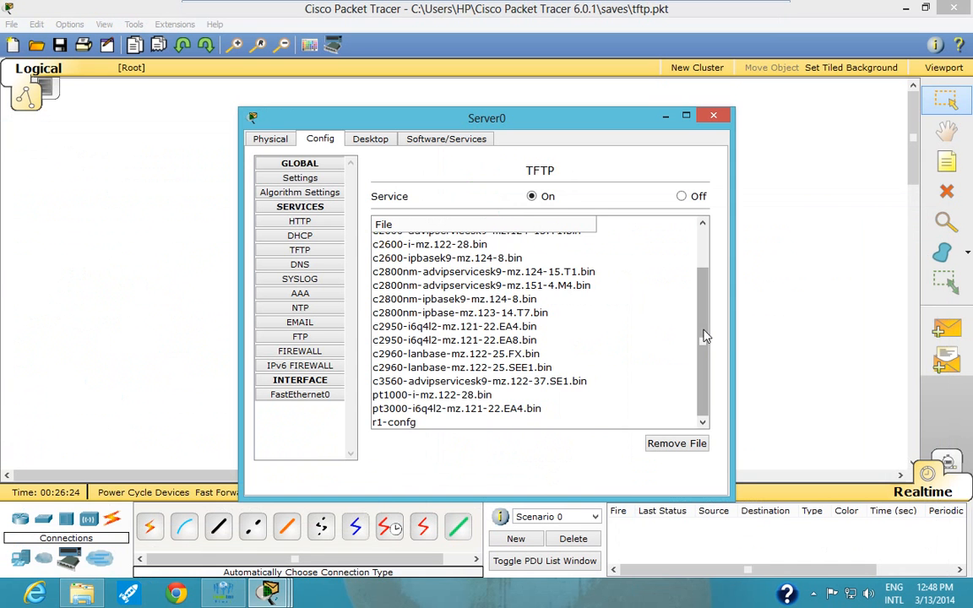
left_click_drag(705, 334, 702, 278)
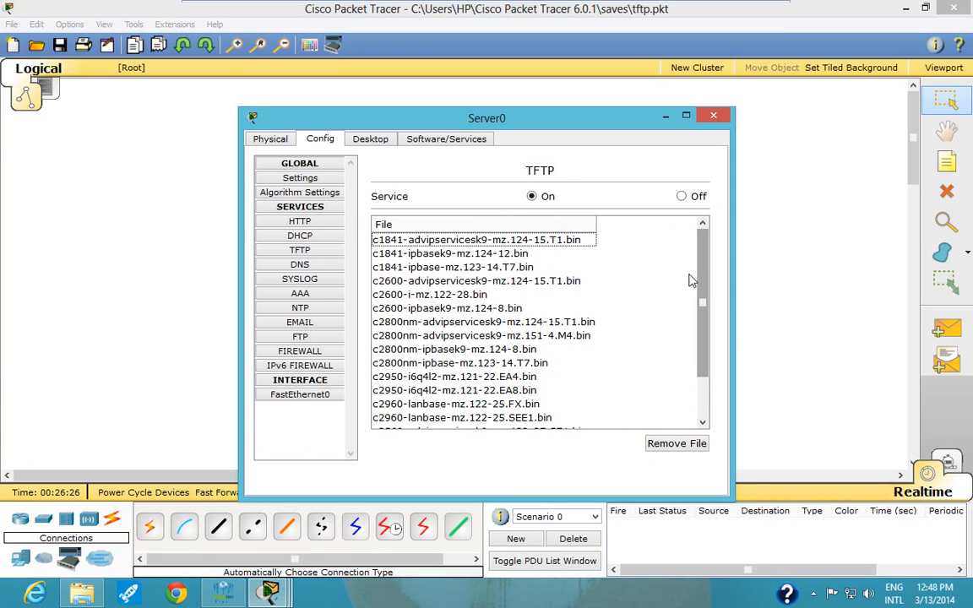
left_click(377, 268)
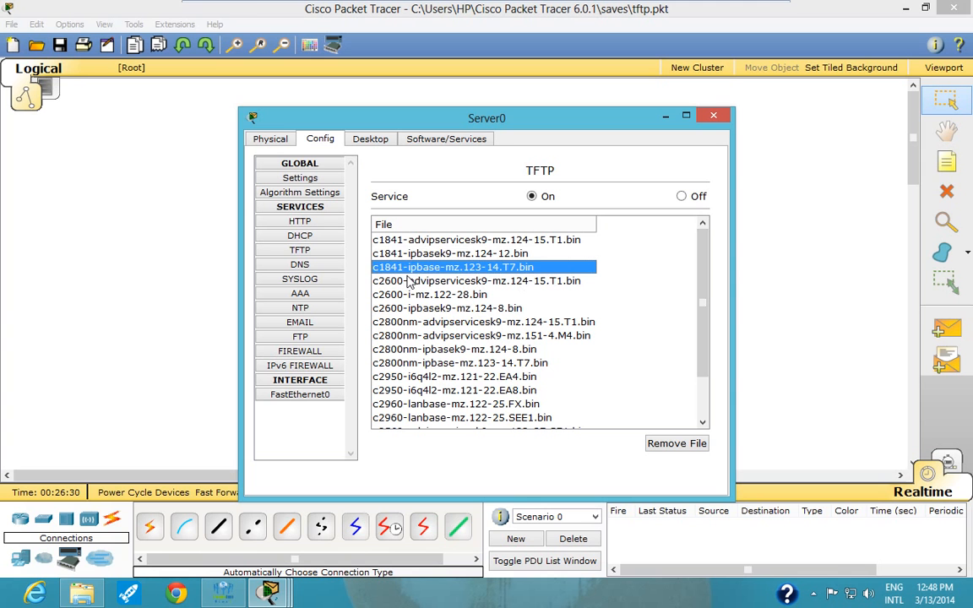
left_click(384, 253)
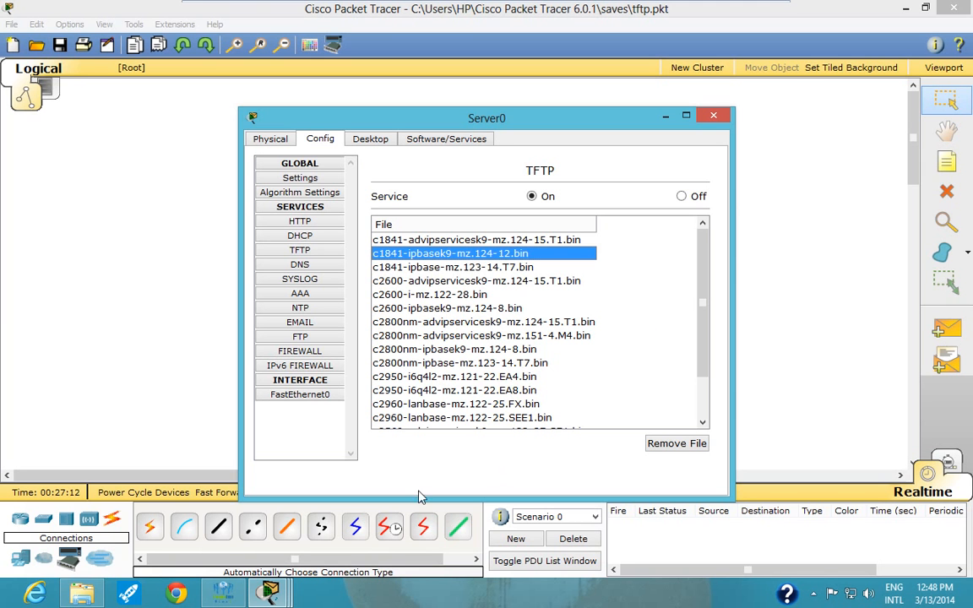
left_click(666, 117)
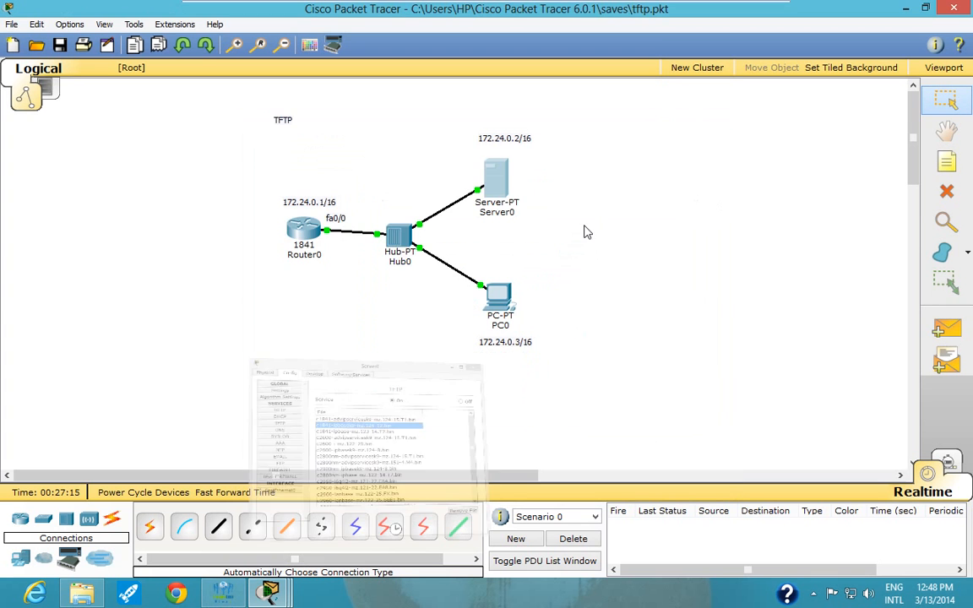
- Return to Router0's command line, enter copy tftp: and list its possible destinations with ?
left_click(300, 226)
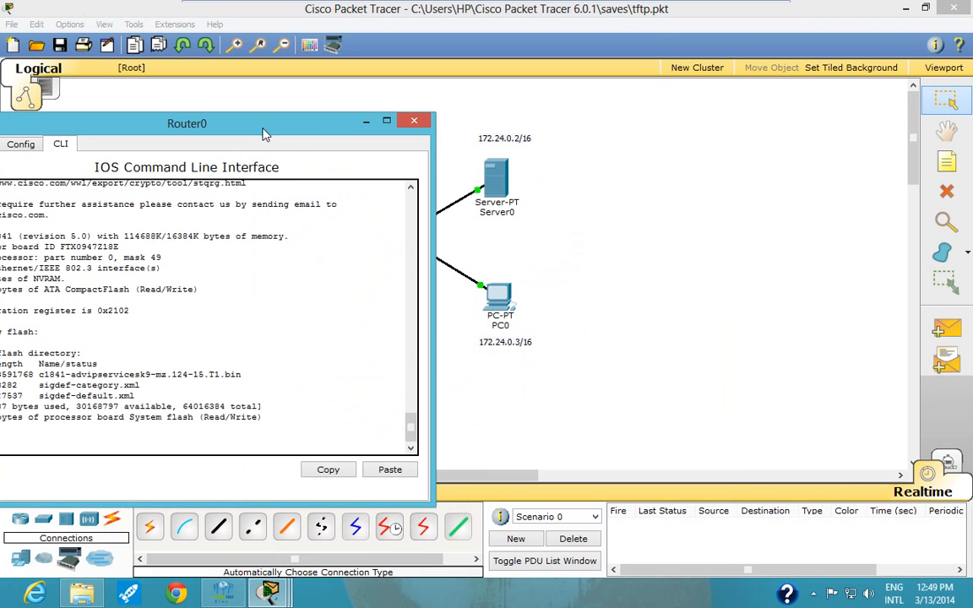
left_click_drag(191, 116, 595, 98)
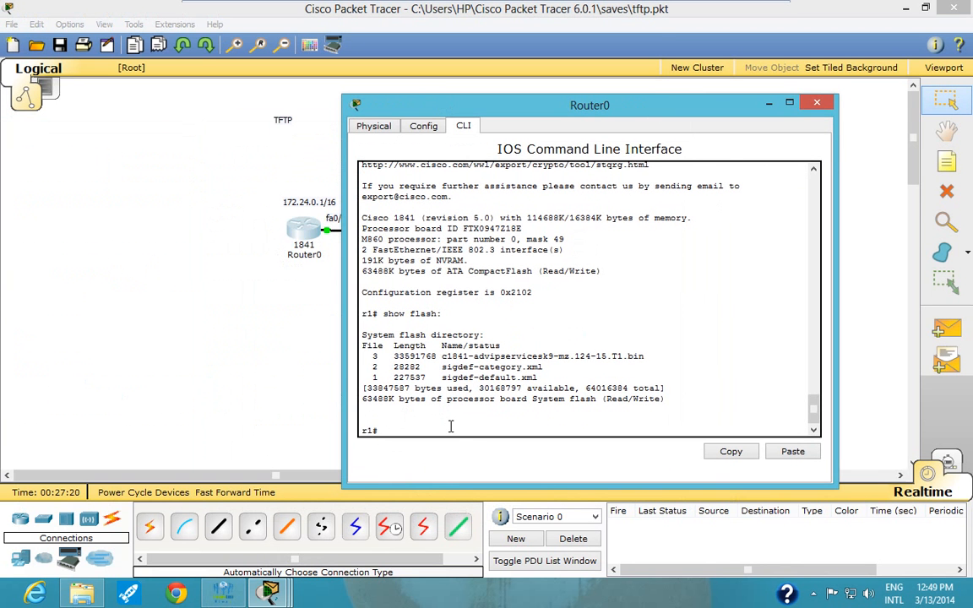
type("copy tftp:")
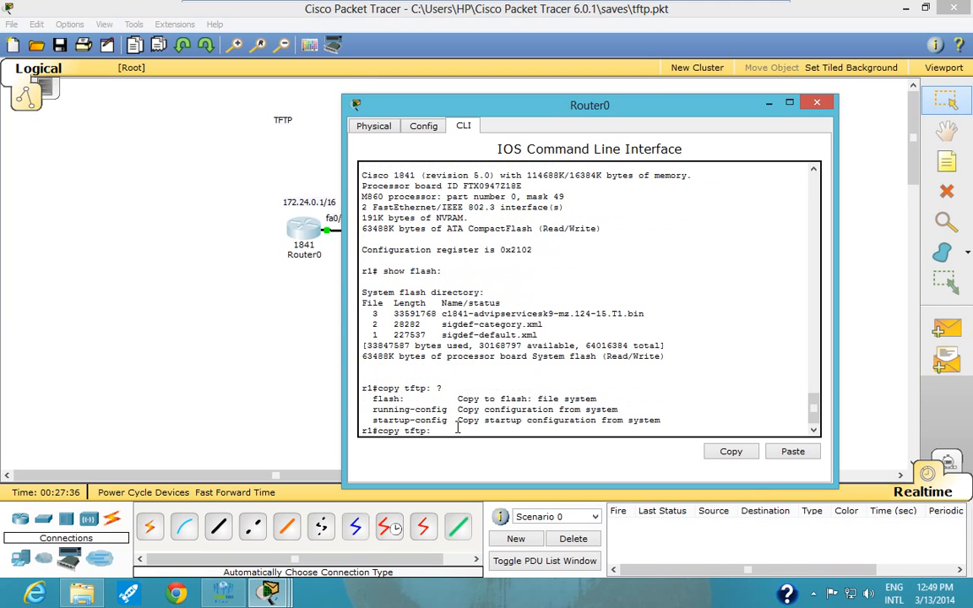
type(" ?flash:")
- Start copying an image with copy tftp: flash:, using 172.24.0.2 as the remote host
key("Return")
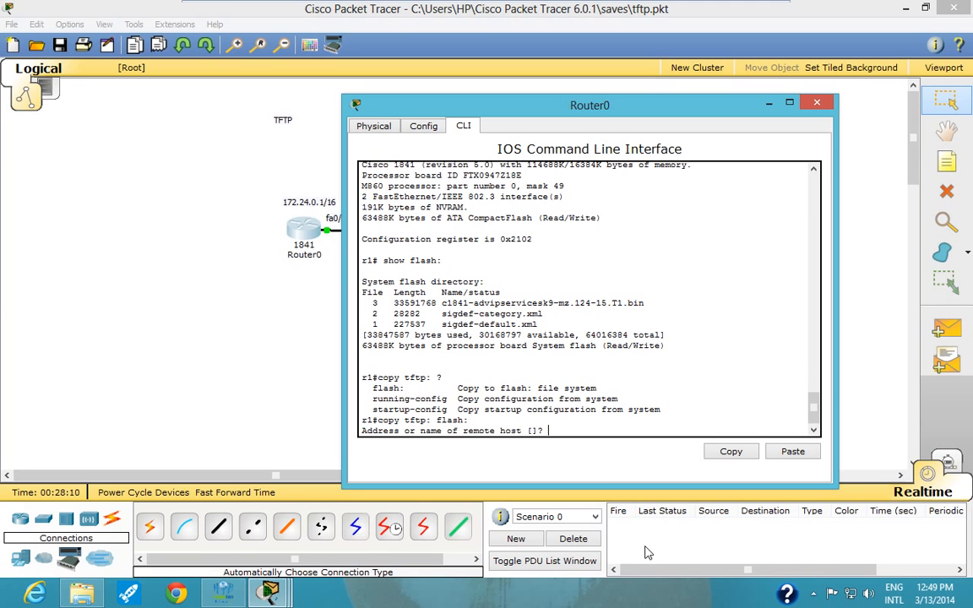
type("172.24.0.2")
key("Return")
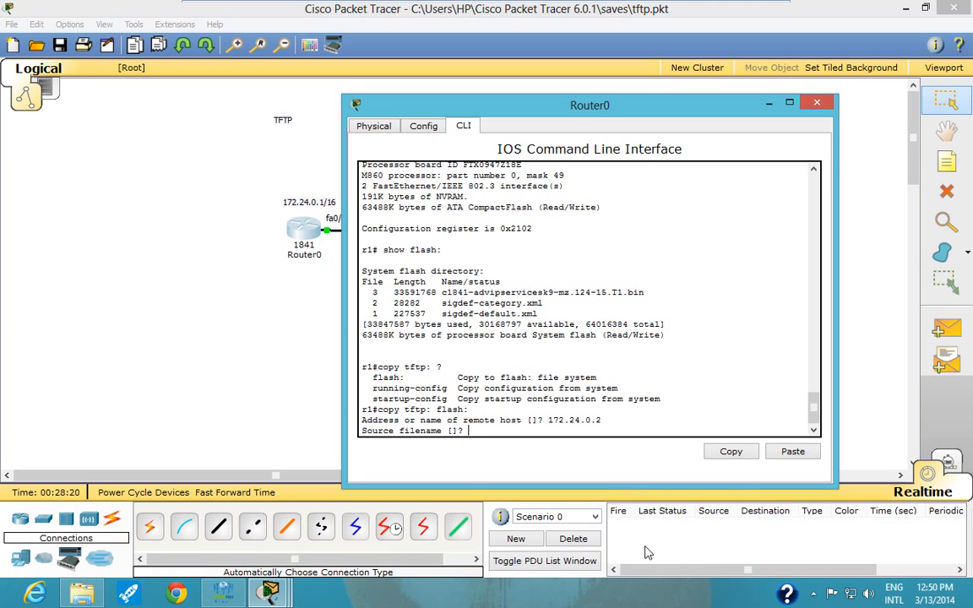
- Enter c1841-ipbasek9-mz.124-12.bin as the source filename and accept the default destination filename to run the copy
type("c1841-ipbasek9-mz.124")
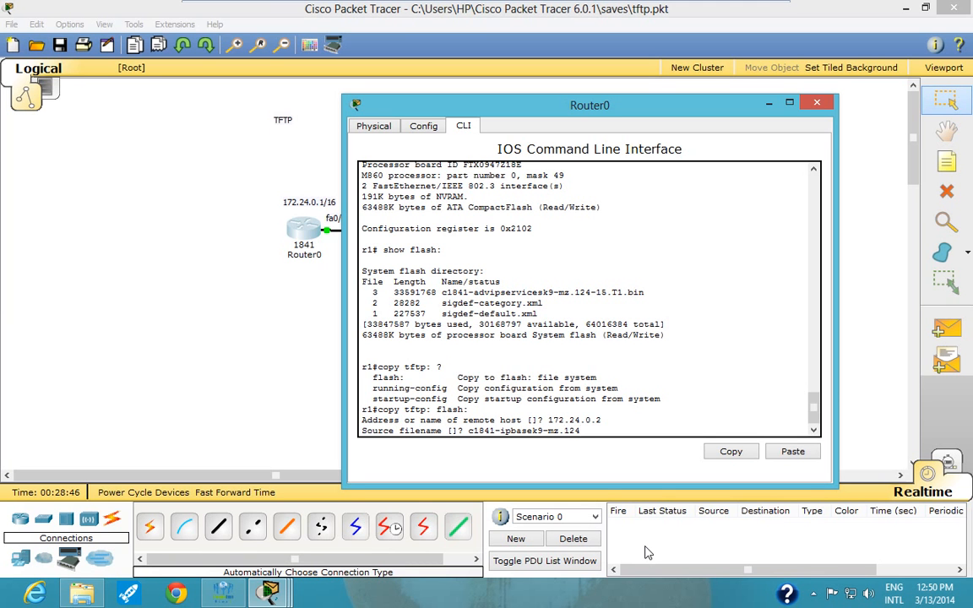
type("-1")
type("2.bin")
key("Return")
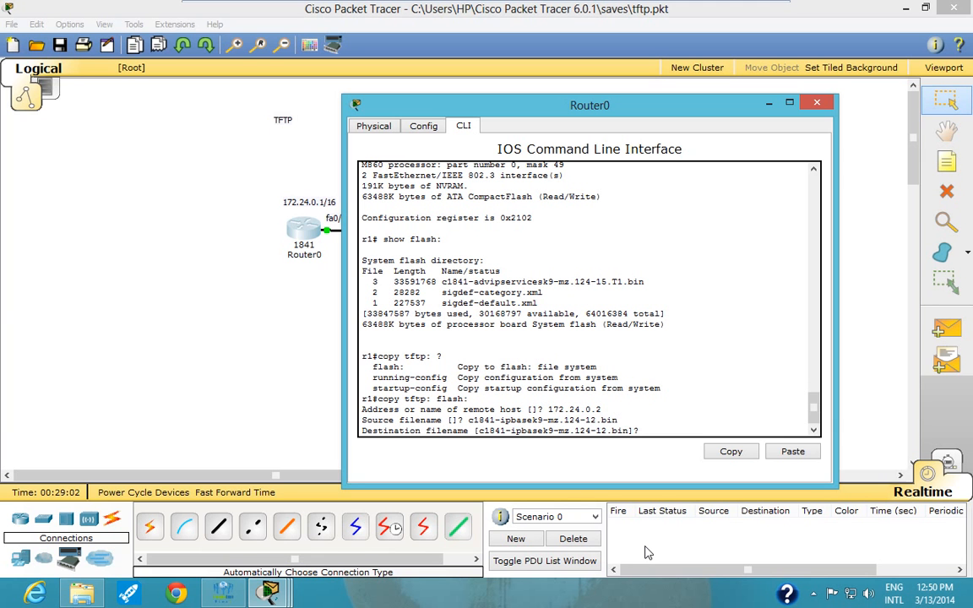
key("Return")
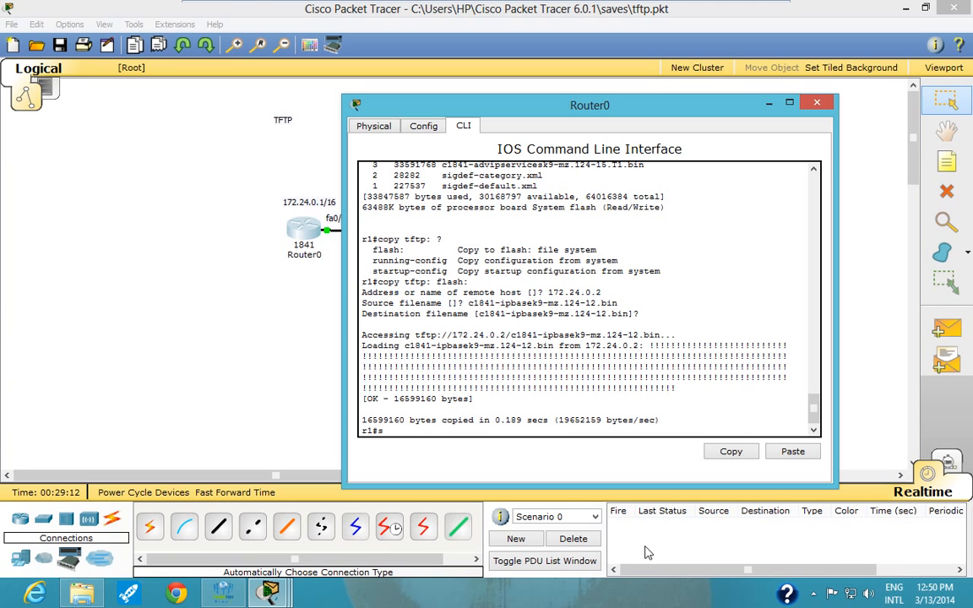
- Check r1's flash directory for the copied IOS image with show flash:
type("show flash:")
key("Return")
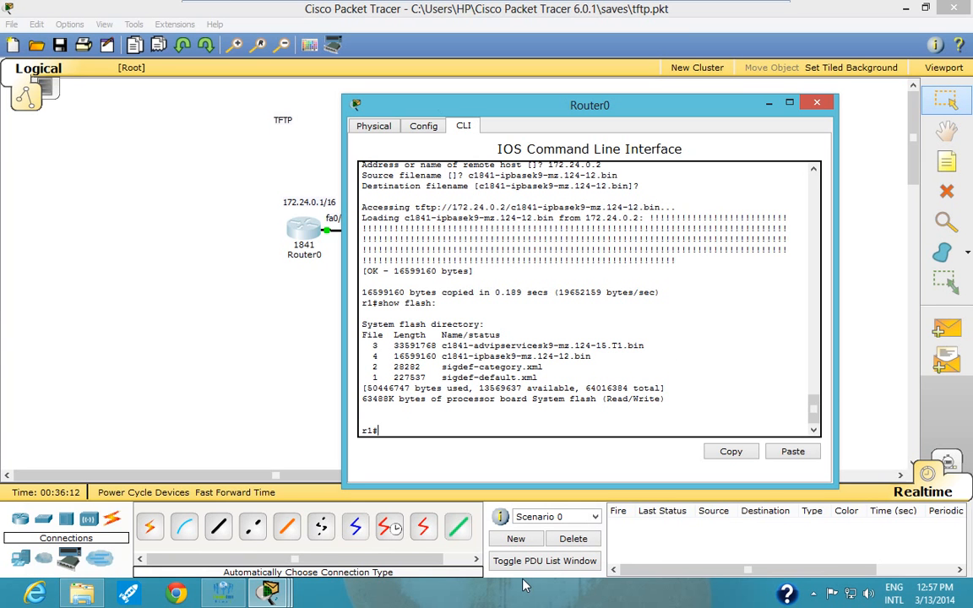
- Switch to the Peoplelink Flexi Conference window
left_click(222, 593)
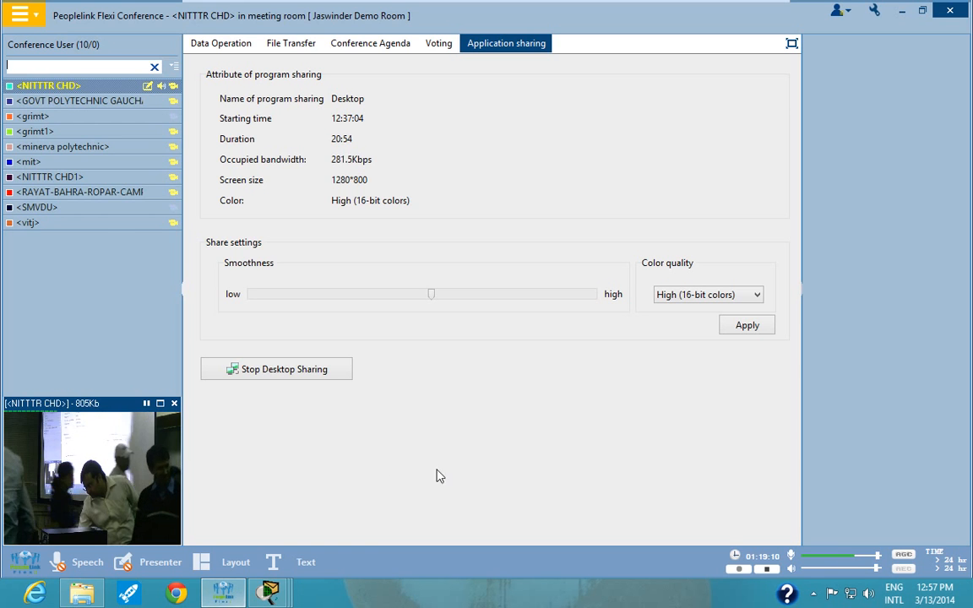